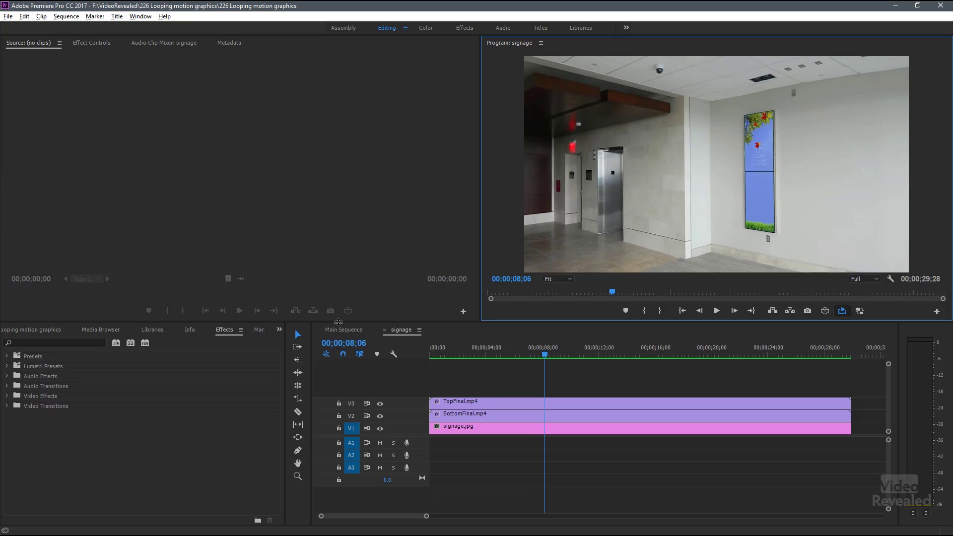
Step: Return to the Main Sequence and review the five clips in the leaves bin
{"action": "left_click", "coordinate": [344, 330]}
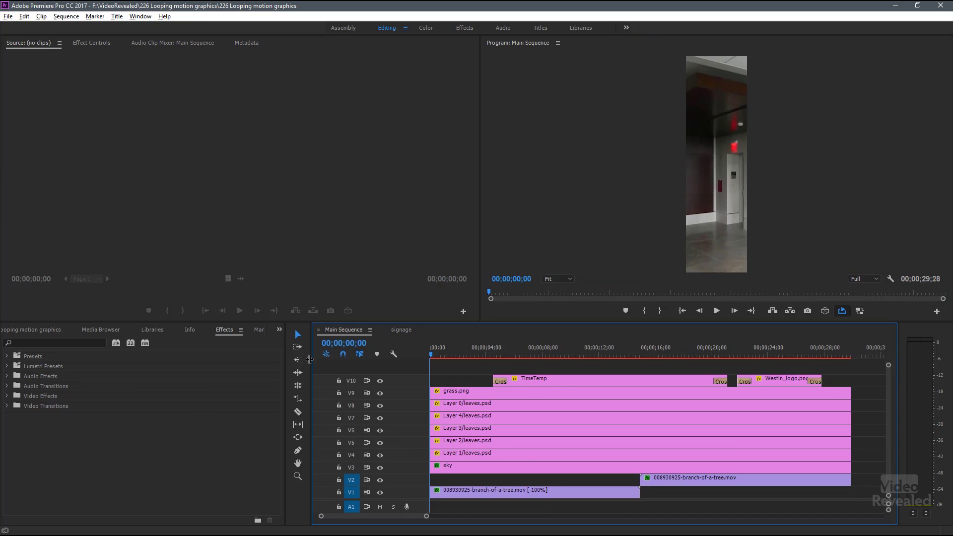
{"action": "left_click", "coordinate": [50, 330]}
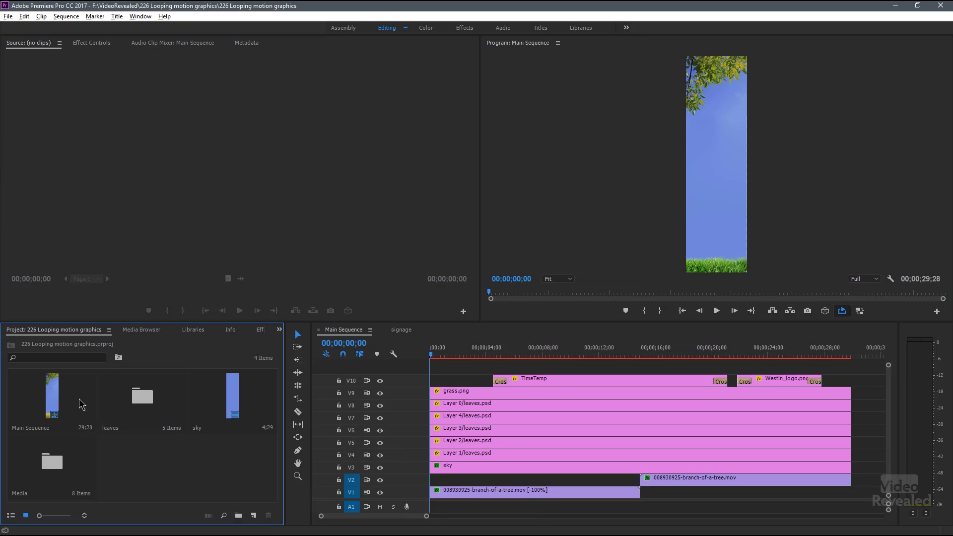
{"action": "double_click", "coordinate": [142, 397]}
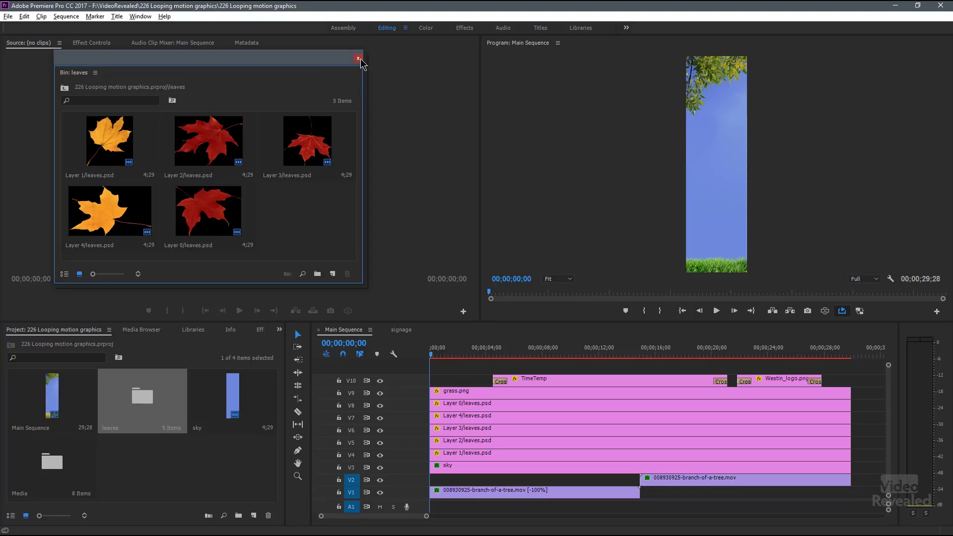
{"action": "left_click", "coordinate": [357, 58]}
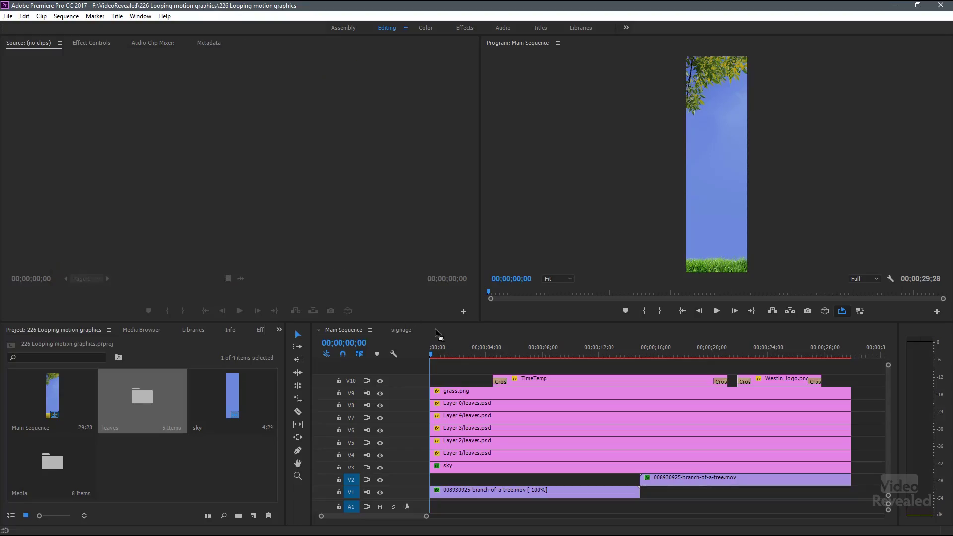
Step: Select the Layer 0/leaves.psd clip with the playhead near the sequence start
{"action": "left_click", "coordinate": [447, 406]}
{"action": "left_click", "coordinate": [444, 353]}
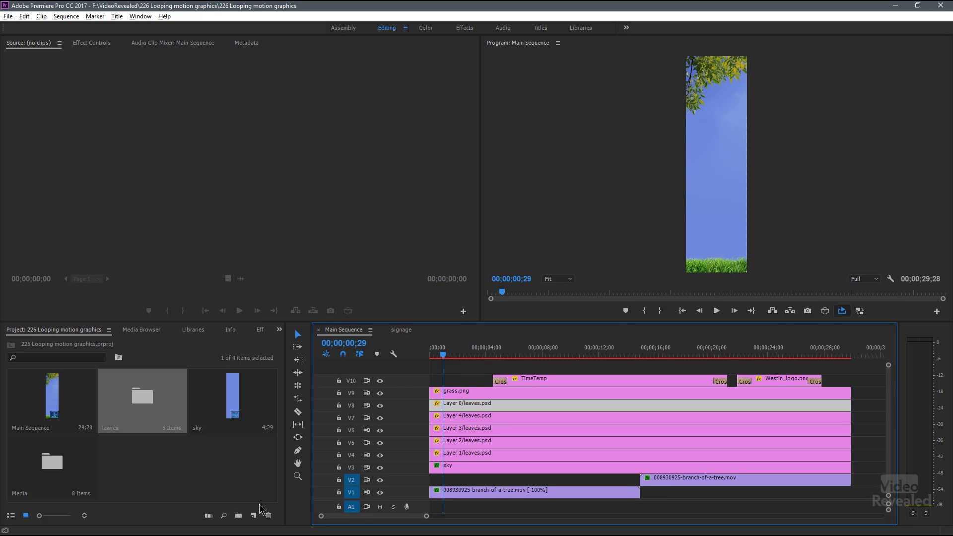
{"action": "left_click", "coordinate": [253, 516]}
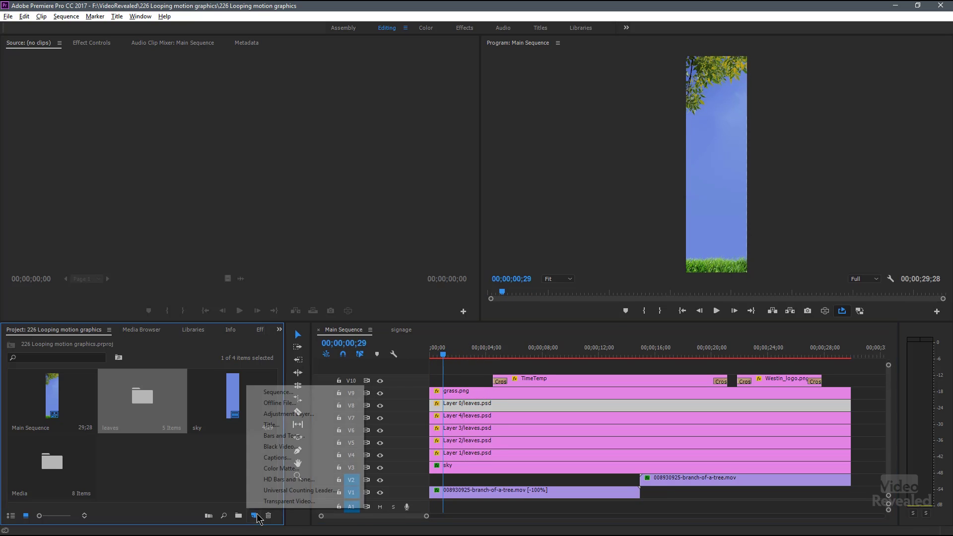
{"action": "left_click", "coordinate": [306, 396]}
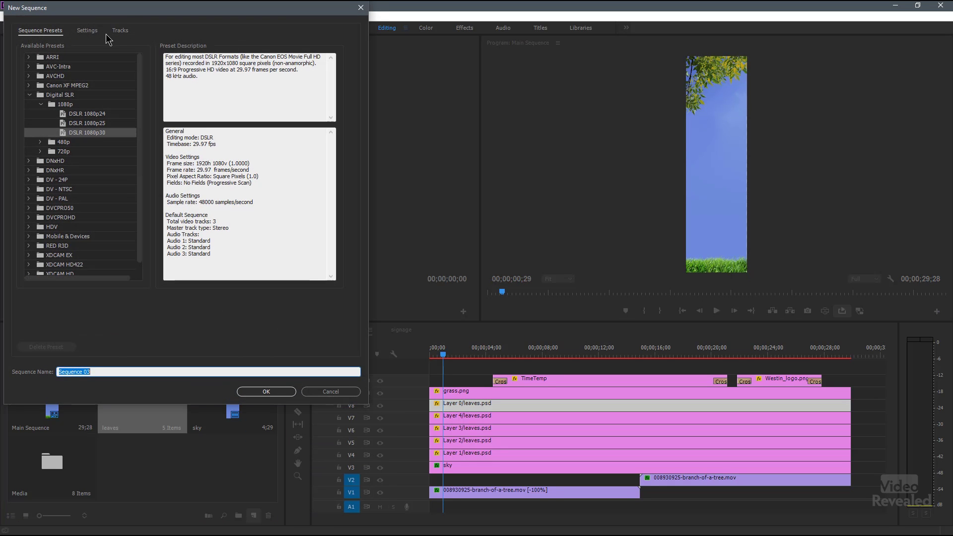
{"action": "left_click", "coordinate": [120, 30]}
{"action": "left_click_drag", "start_coordinate": [119, 8], "coordinate": [407, 30]}
{"action": "left_click", "coordinate": [342, 53]}
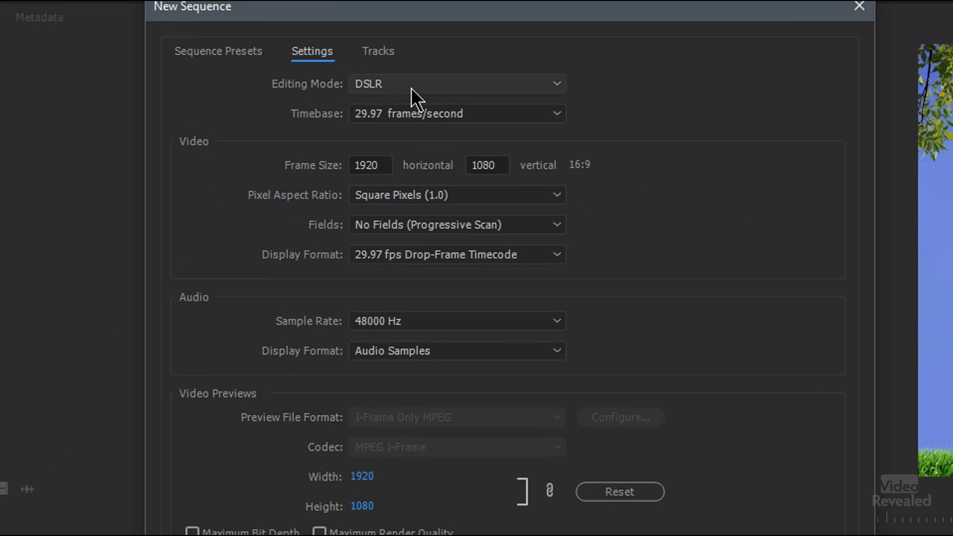
{"action": "left_click", "coordinate": [411, 86]}
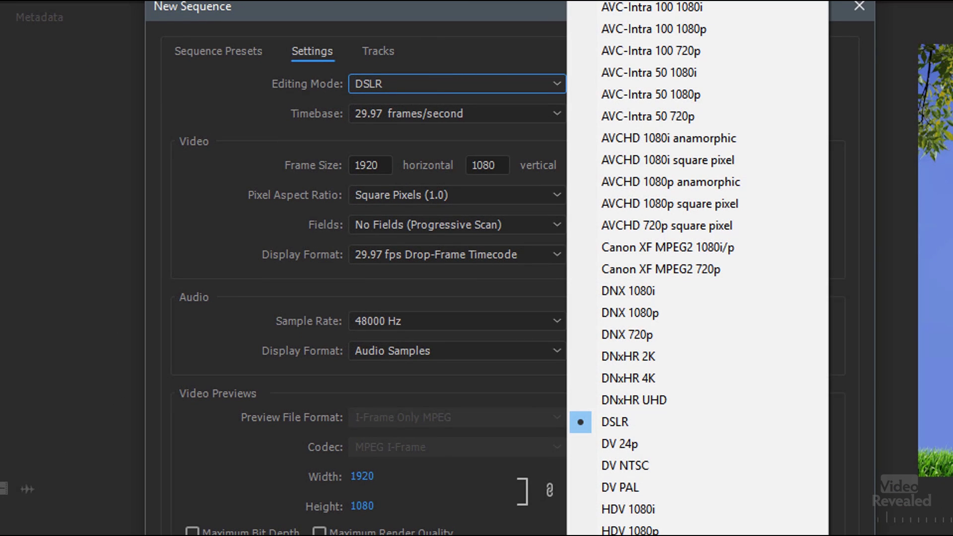
{"action": "left_click", "coordinate": [625, 531]}
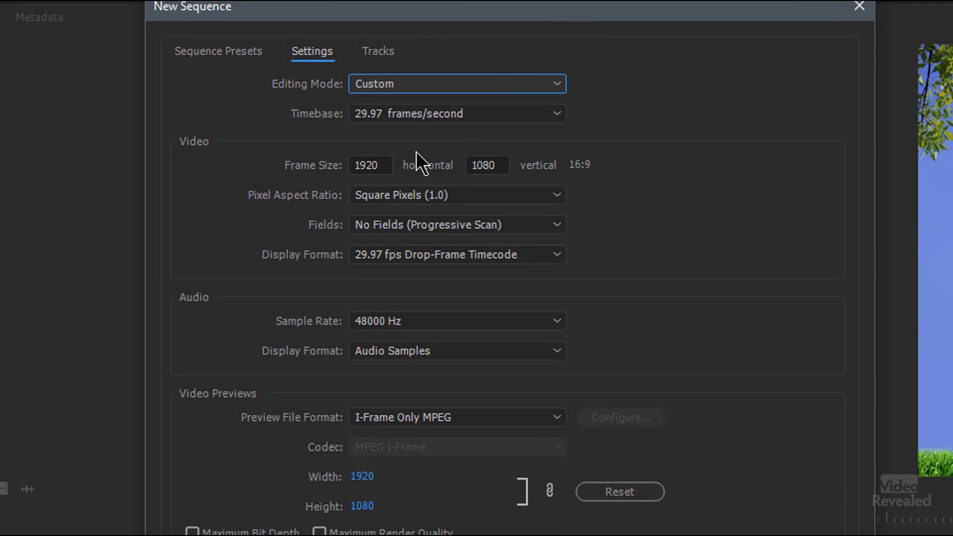
{"action": "left_click", "coordinate": [382, 160]}
{"action": "type", "text": "1080"}
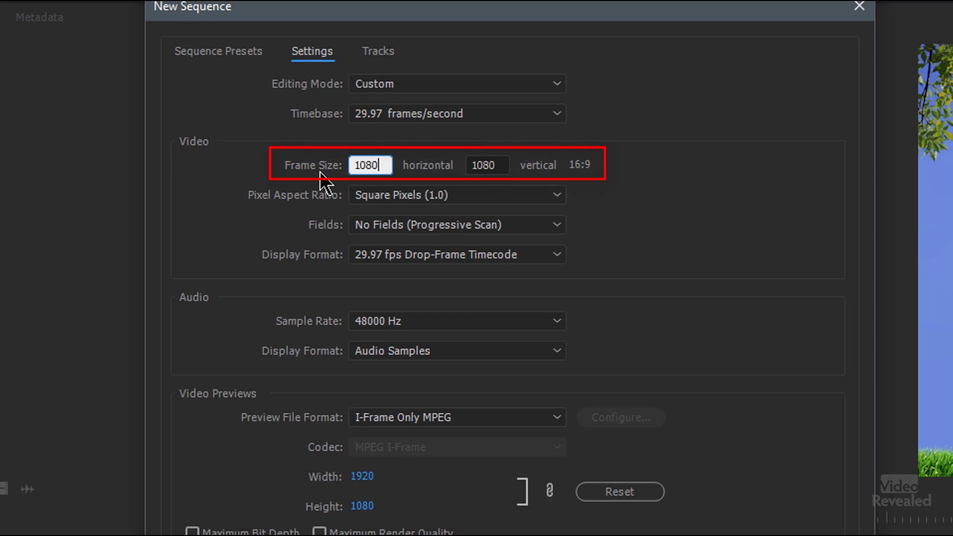
{"action": "key", "text": "Tab"}
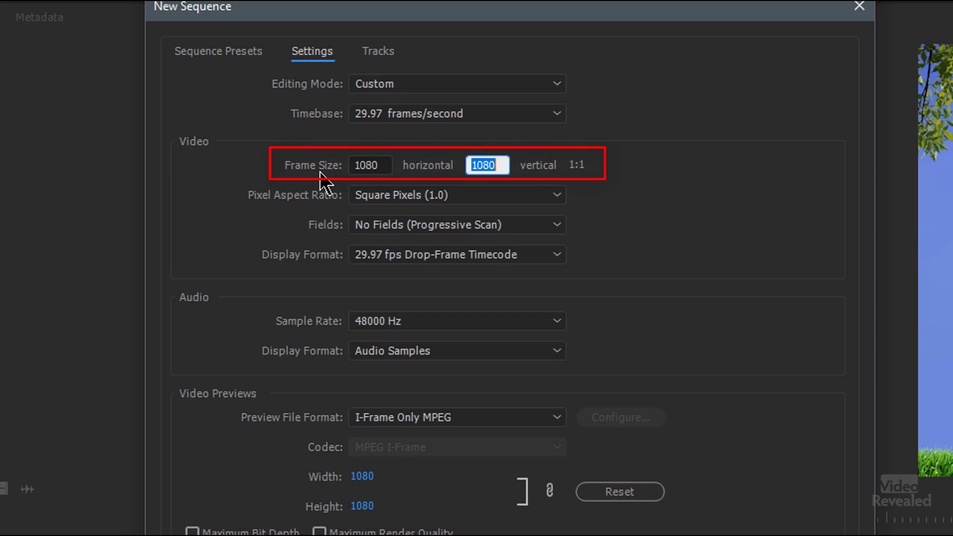
{"action": "type", "text": "3"}
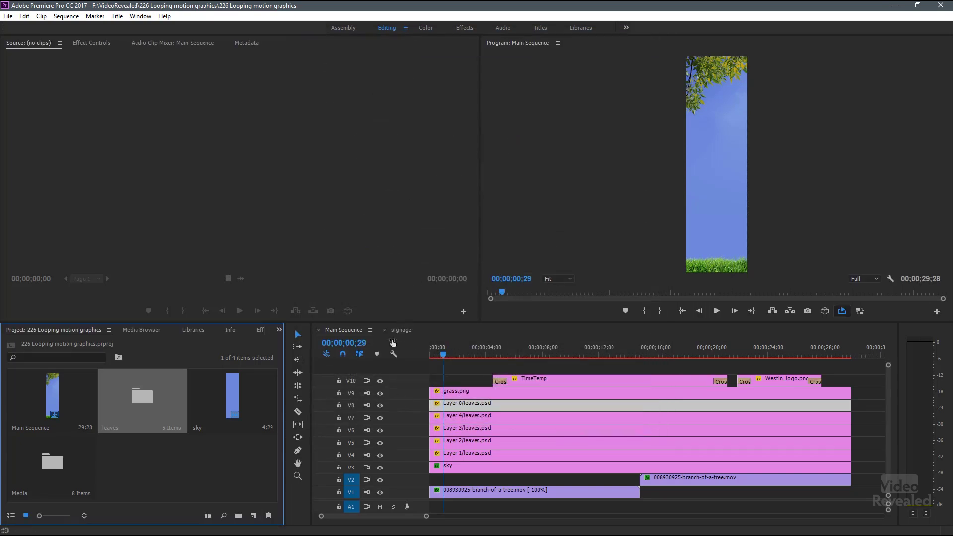
{"action": "left_click", "coordinate": [66, 16]}
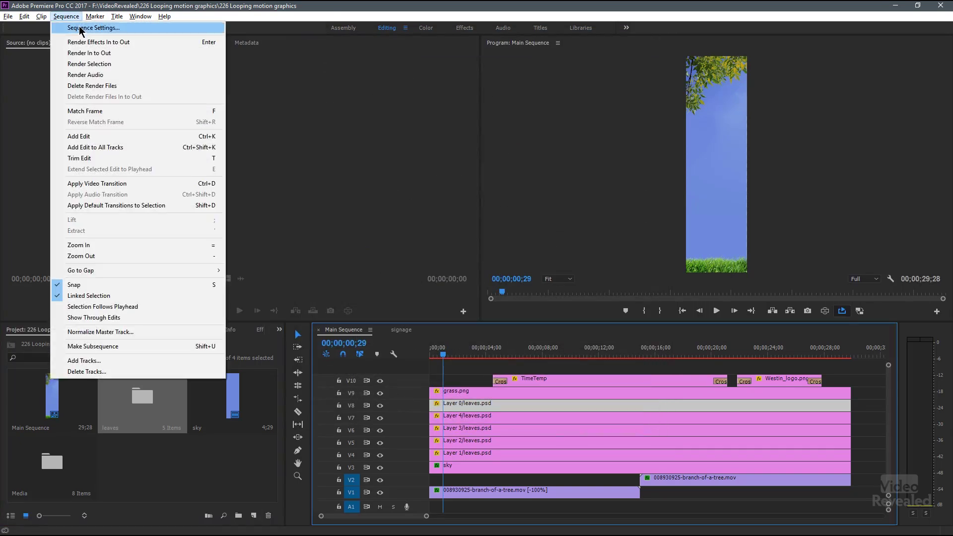
{"action": "left_click", "coordinate": [83, 27]}
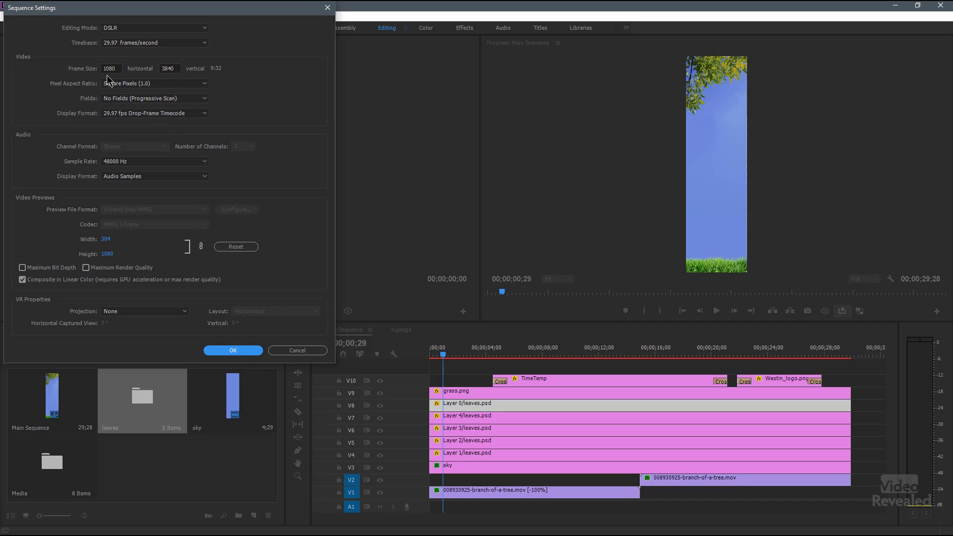
{"action": "left_click", "coordinate": [327, 8]}
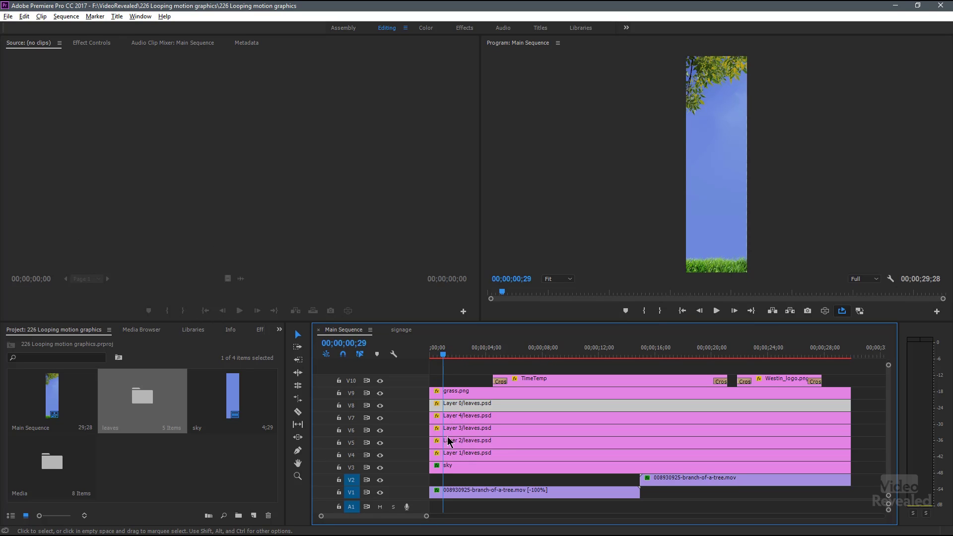
Step: Select the Layer 1/leaves.psd clip and show its Motion keyframes in Effect Controls
{"action": "left_click", "coordinate": [438, 456]}
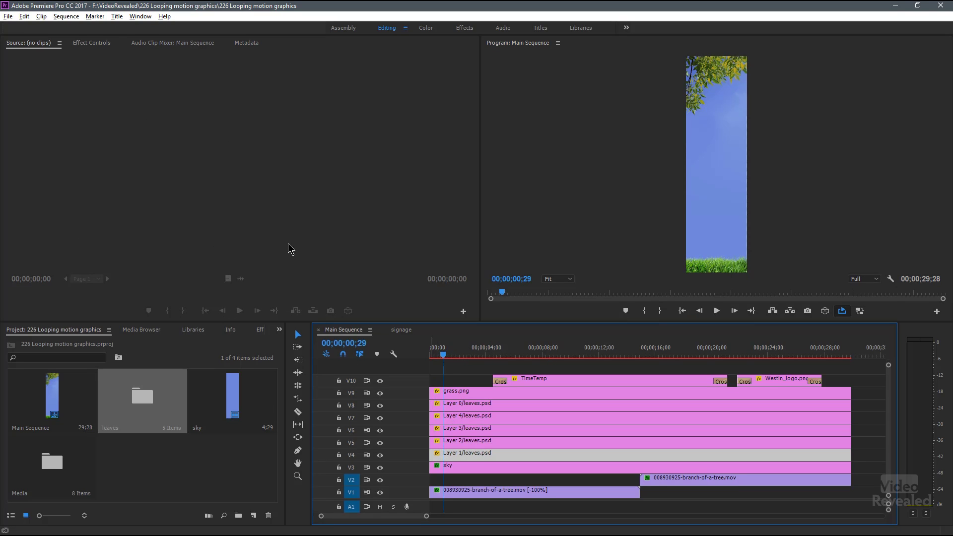
{"action": "left_click", "coordinate": [89, 44]}
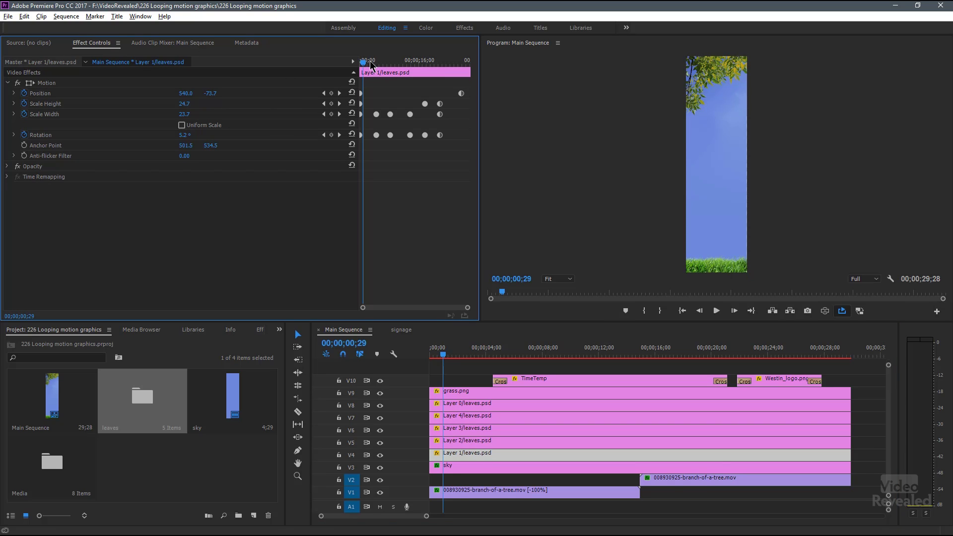
{"action": "mouse_move", "coordinate": [364, 63]}
{"action": "left_mouse_down"}
{"action": "mouse_move", "coordinate": [400, 68]}
{"action": "mouse_move", "coordinate": [376, 64]}
{"action": "left_mouse_up"}
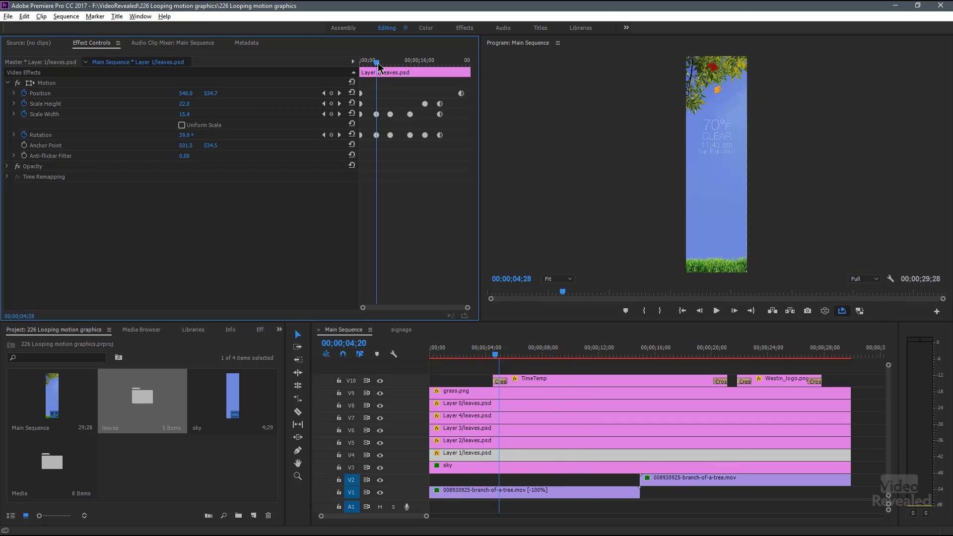
Step: Hide the Layer 2, Layer 3, grass, sky and branch tracks, then scrub to about eight seconds
{"action": "left_click", "coordinate": [380, 443]}
{"action": "left_click", "coordinate": [380, 431]}
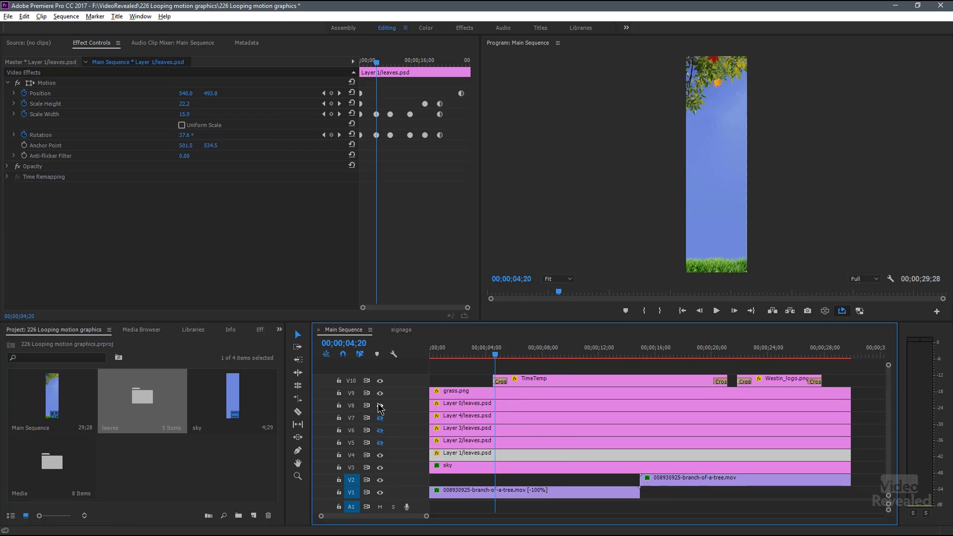
{"action": "left_click", "coordinate": [380, 393]}
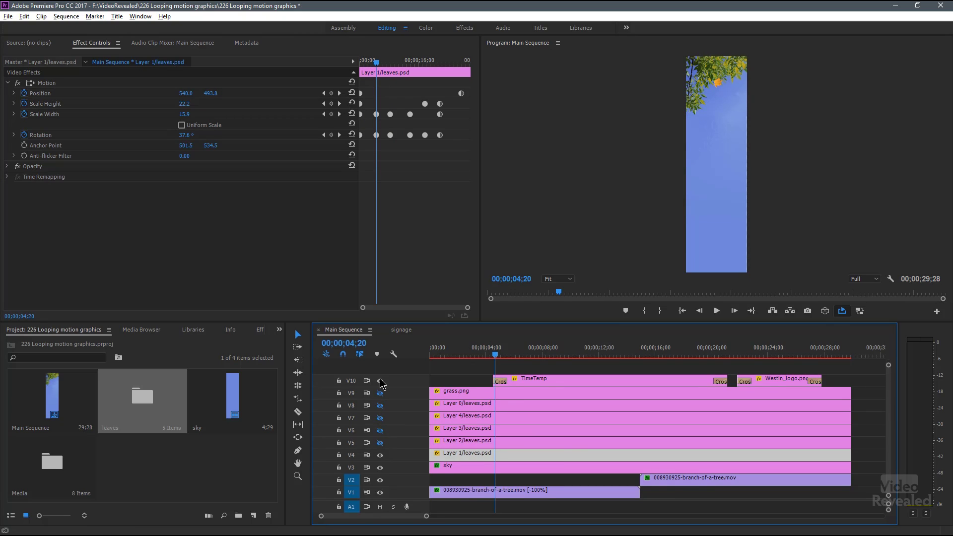
{"action": "left_click", "coordinate": [381, 455]}
{"action": "left_click", "coordinate": [381, 468]}
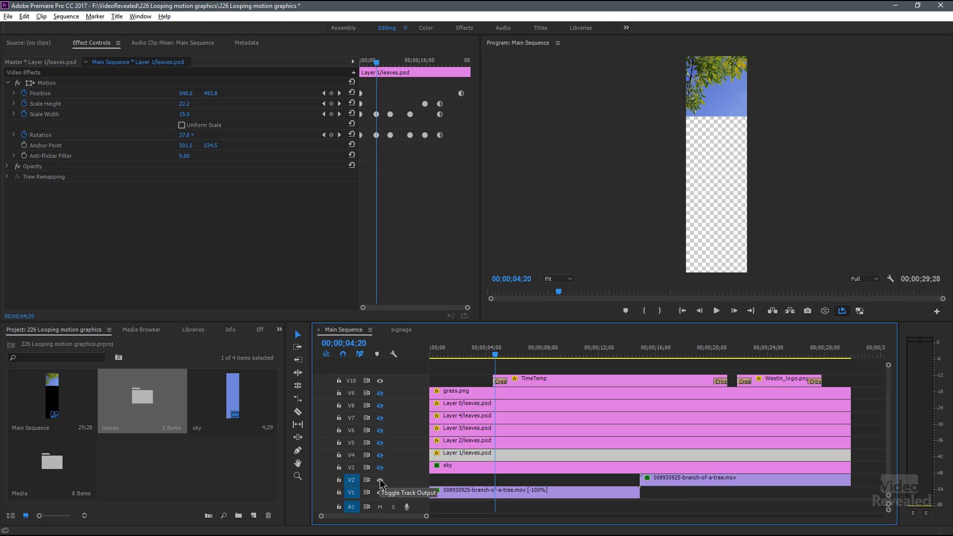
{"action": "left_click", "coordinate": [380, 493]}
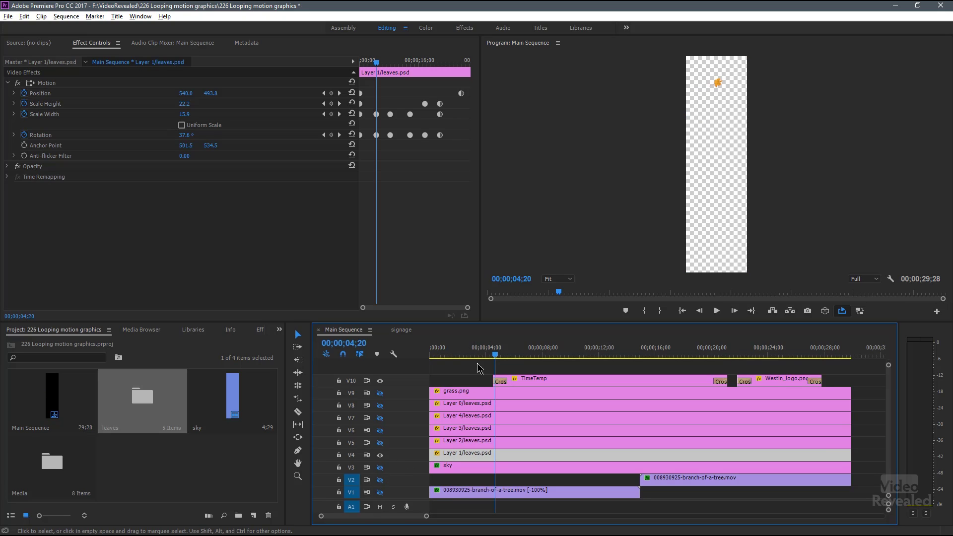
{"action": "left_click_drag", "start_coordinate": [495, 354], "coordinate": [593, 362]}
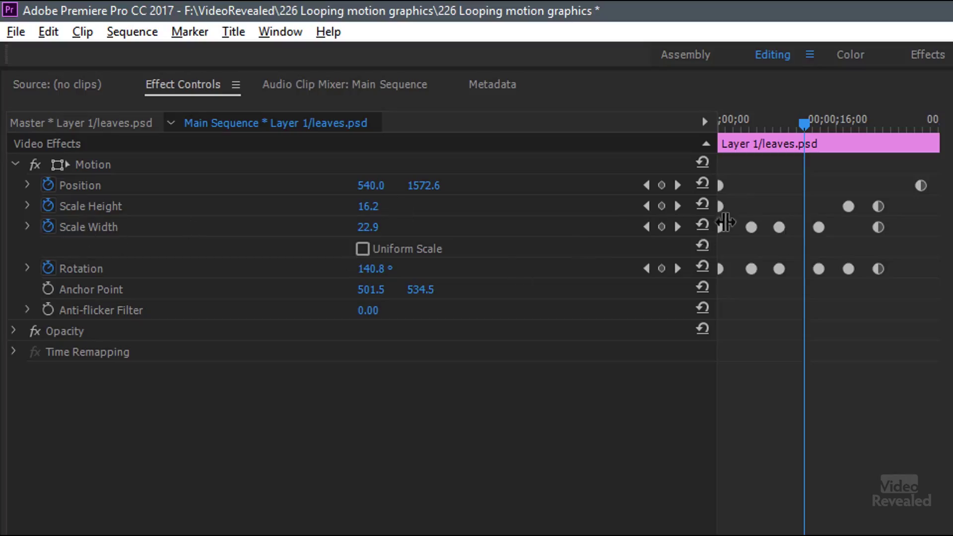
Step: Set the Program monitor zoom to Fit and play the leaf animation from 00;00;03;00
{"action": "mouse_move", "coordinate": [804, 123]}
{"action": "left_mouse_down"}
{"action": "mouse_move", "coordinate": [845, 123]}
{"action": "mouse_move", "coordinate": [789, 123]}
{"action": "left_mouse_up"}
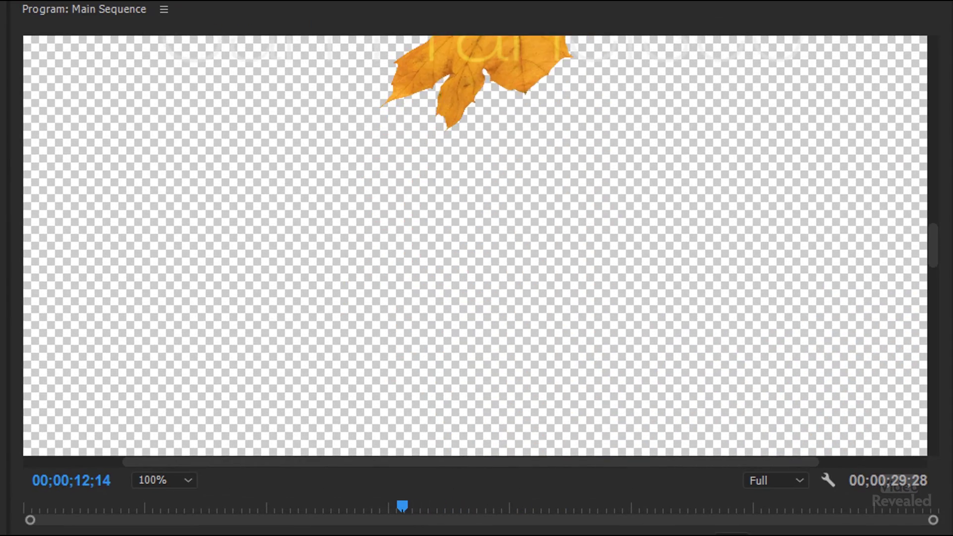
{"action": "mouse_move", "coordinate": [402, 507]}
{"action": "left_mouse_down"}
{"action": "mouse_move", "coordinate": [459, 506]}
{"action": "mouse_move", "coordinate": [420, 507]}
{"action": "left_mouse_up"}
{"action": "left_click", "coordinate": [191, 482]}
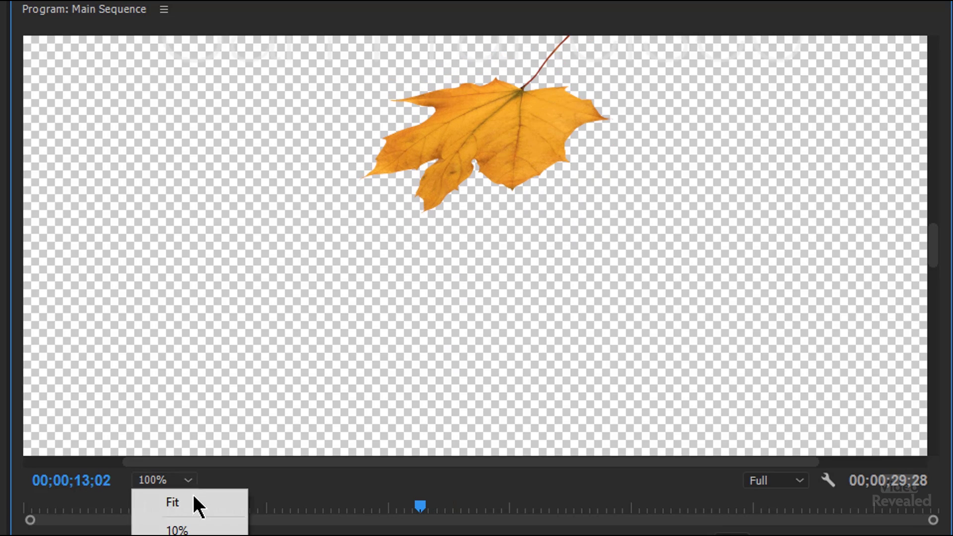
{"action": "left_click", "coordinate": [191, 504]}
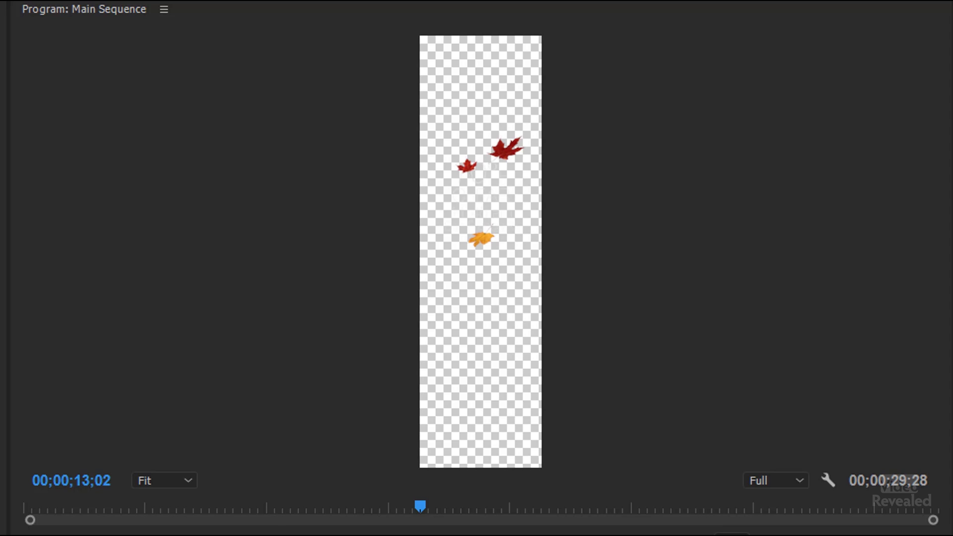
{"action": "key", "text": "Up"}
{"action": "key", "text": "space"}
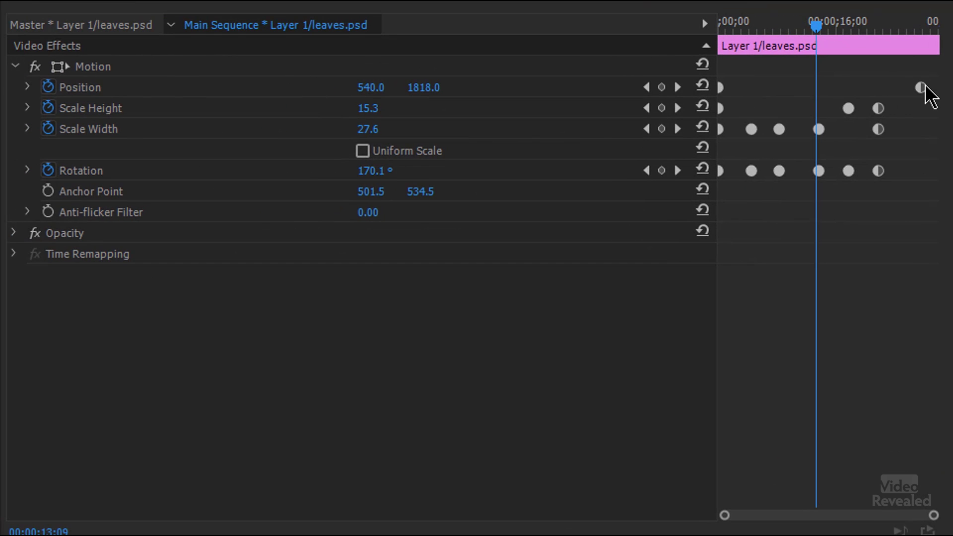
Step: Twirl open Position and select the final Position keyframes of Layer 1 and Layer 4
{"action": "left_click", "coordinate": [27, 87]}
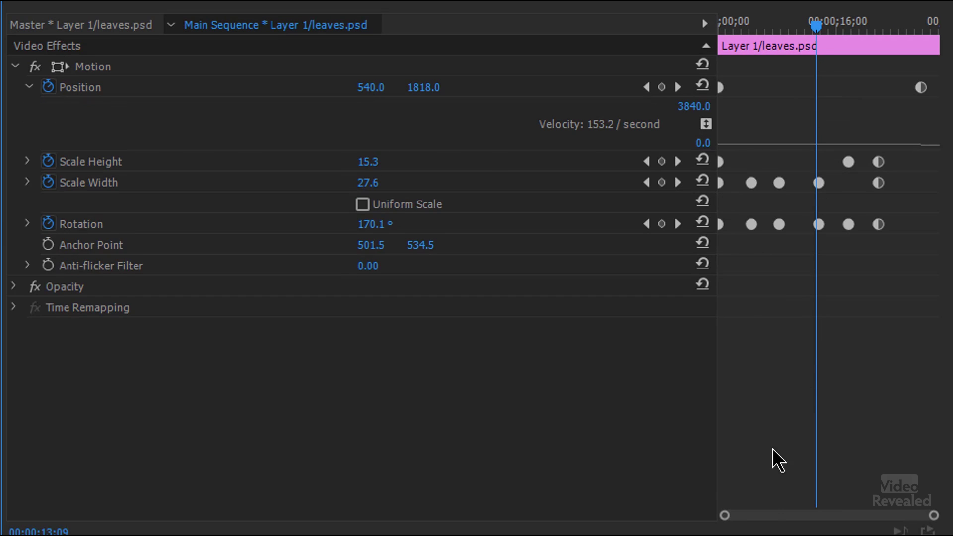
{"action": "left_click", "coordinate": [921, 88]}
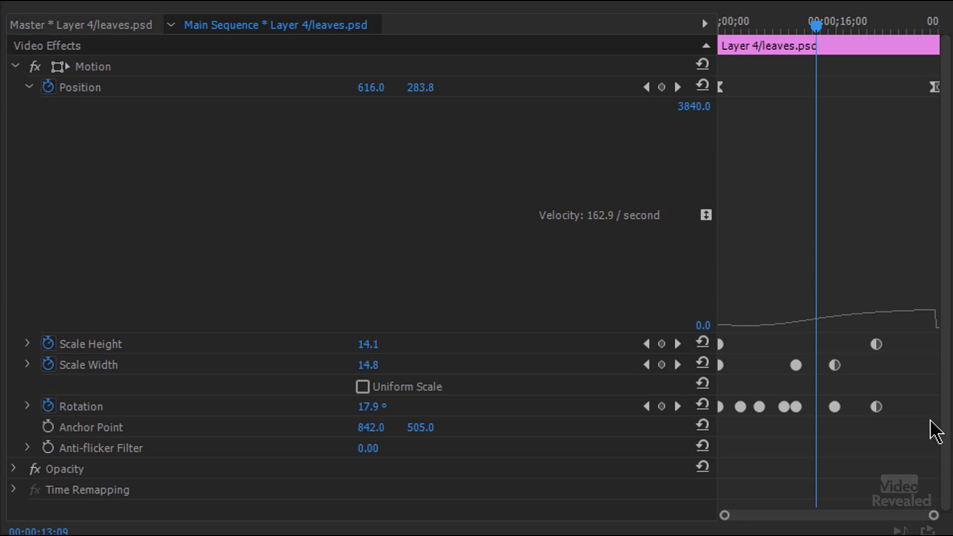
{"action": "left_click", "coordinate": [935, 87]}
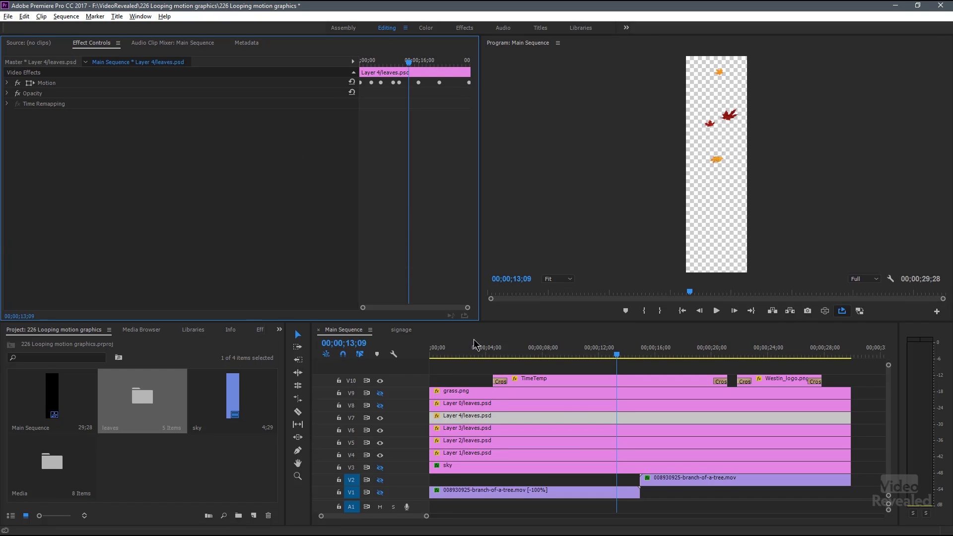
Step: Shorten the V1/V2 tracks and switch the grass track's output back on
{"action": "left_click_drag", "start_coordinate": [551, 348], "coordinate": [616, 368]}
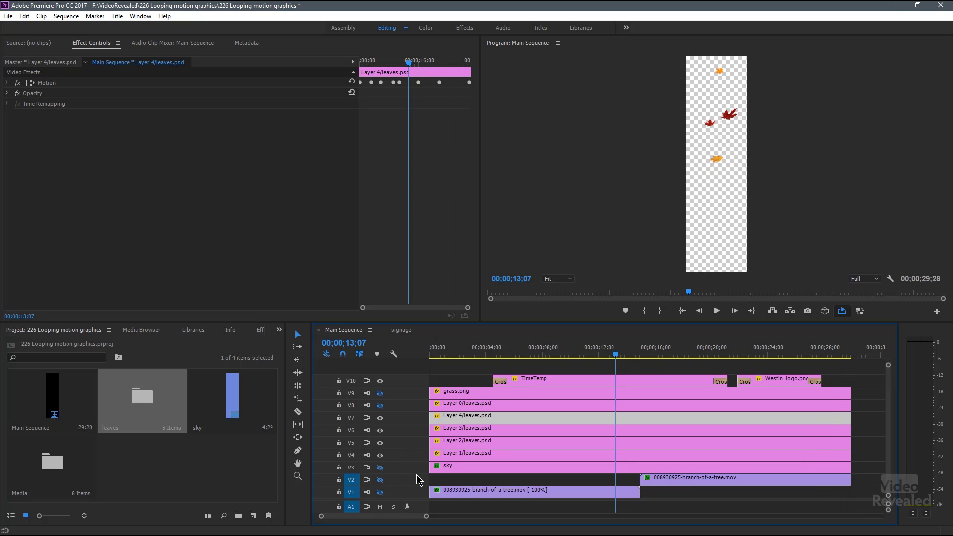
{"action": "left_click_drag", "start_coordinate": [403, 503], "coordinate": [400, 489]}
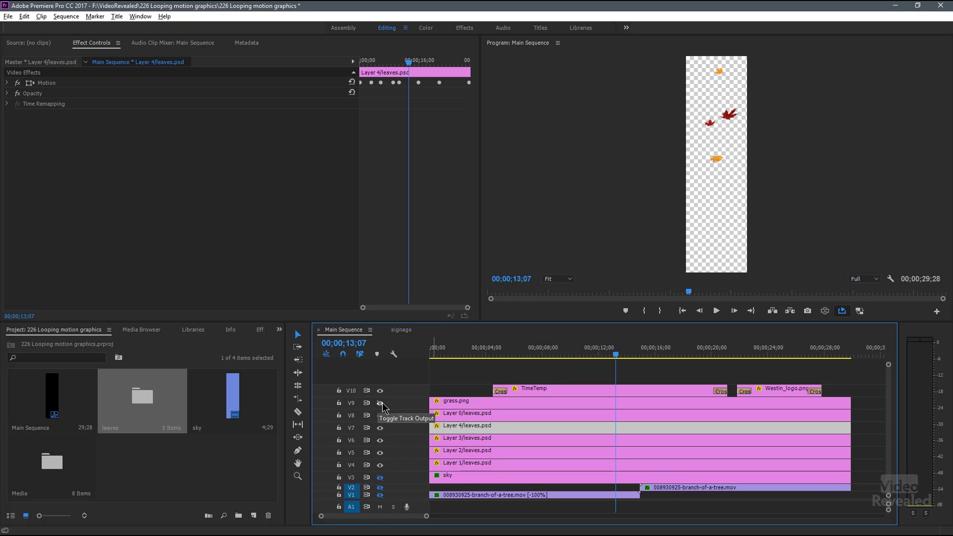
{"action": "left_click", "coordinate": [381, 404]}
{"action": "left_click_drag", "start_coordinate": [623, 356], "coordinate": [668, 355]}
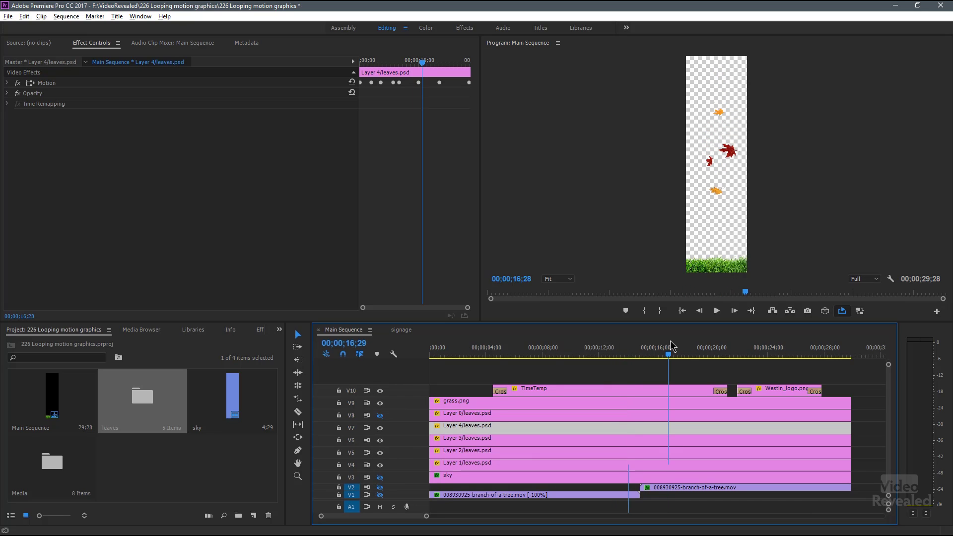
Step: Preview the frame at 100% zoom and scrub around 25 and 6 seconds
{"action": "left_click", "coordinate": [891, 278]}
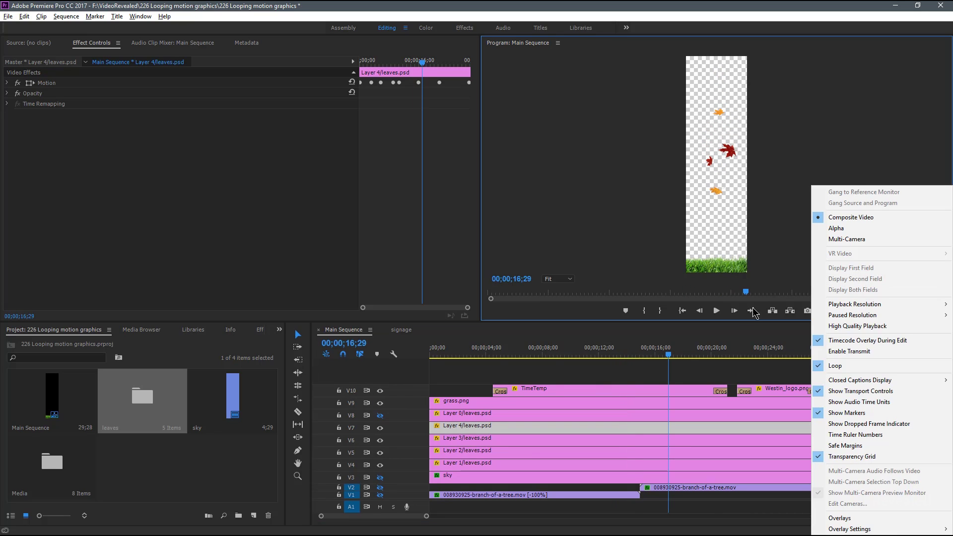
{"action": "left_click", "coordinate": [588, 310]}
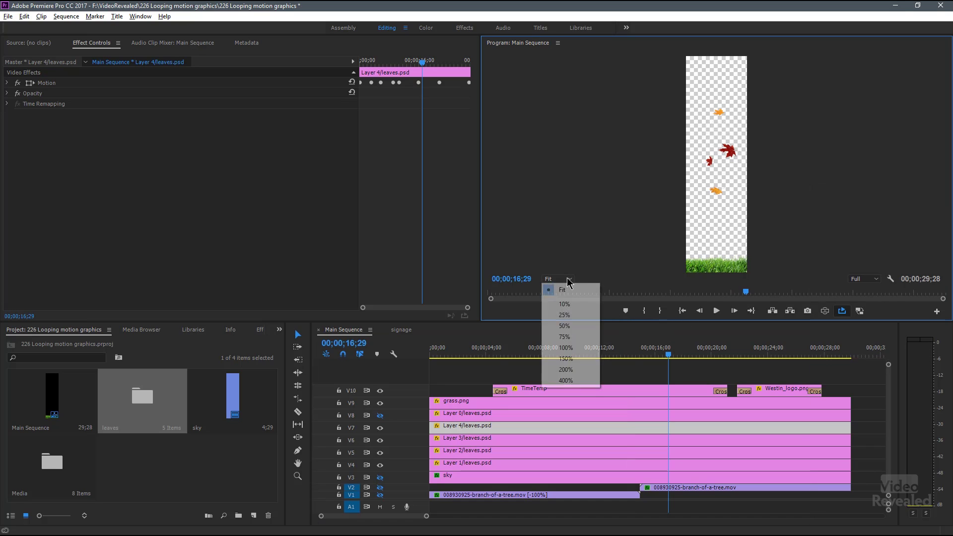
{"action": "left_click", "coordinate": [557, 279]}
{"action": "left_click", "coordinate": [565, 348]}
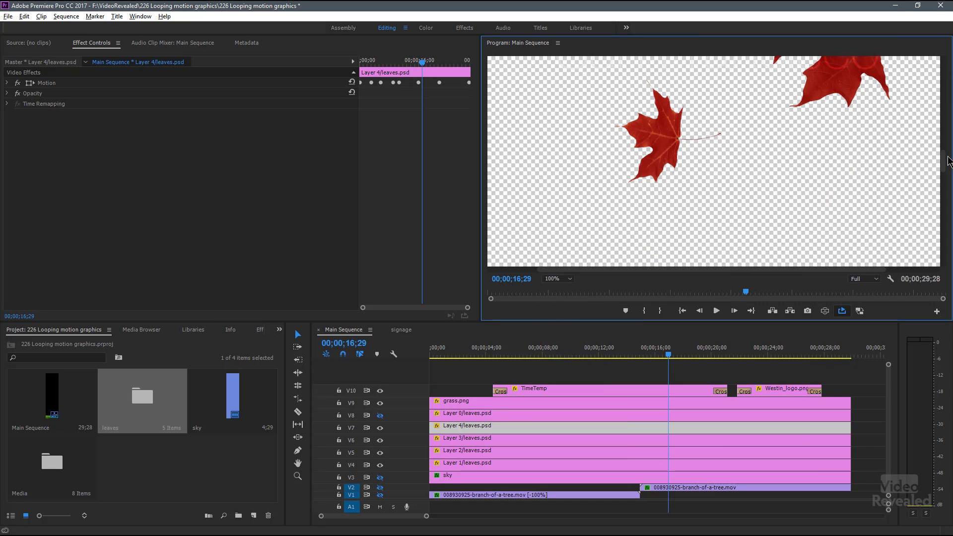
{"action": "left_click_drag", "start_coordinate": [944, 169], "coordinate": [942, 262]}
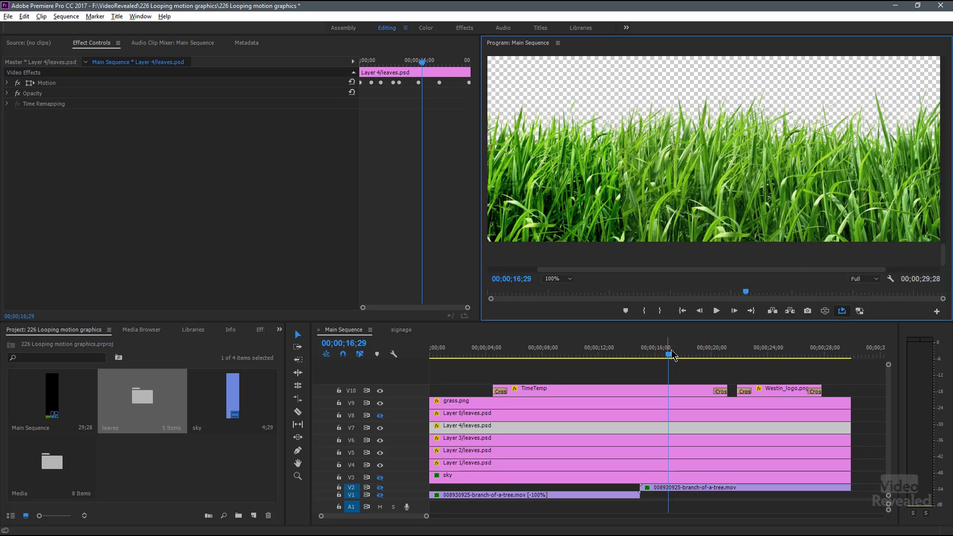
{"action": "left_click_drag", "start_coordinate": [671, 354], "coordinate": [701, 335]}
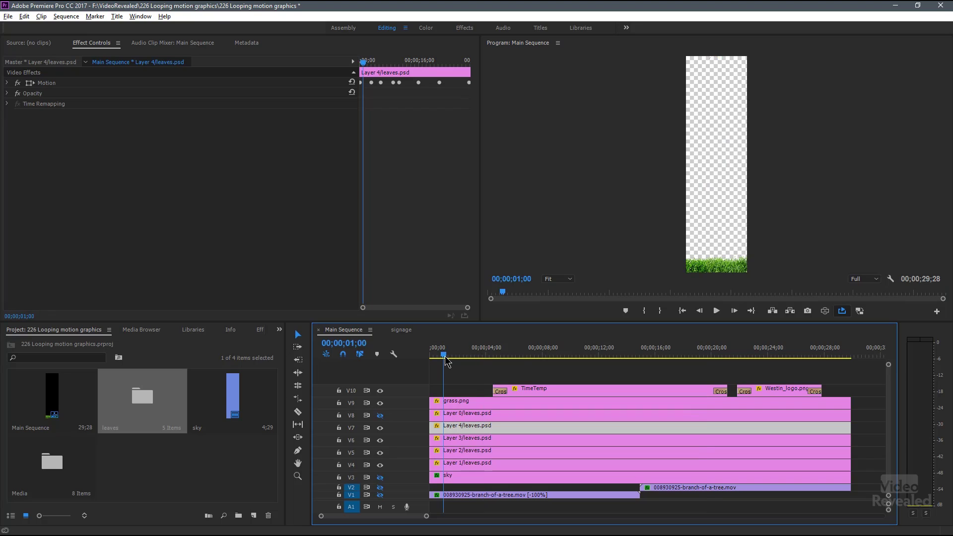
{"action": "left_click_drag", "start_coordinate": [444, 355], "coordinate": [514, 355]}
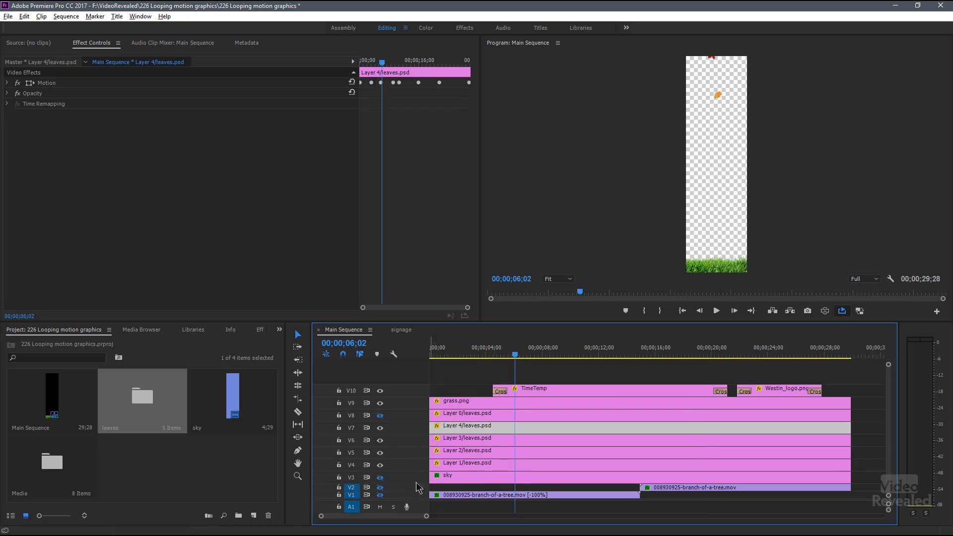
Step: Turn the tree-branch and sky tracks back on and scrub through the composite
{"action": "left_click", "coordinate": [379, 496]}
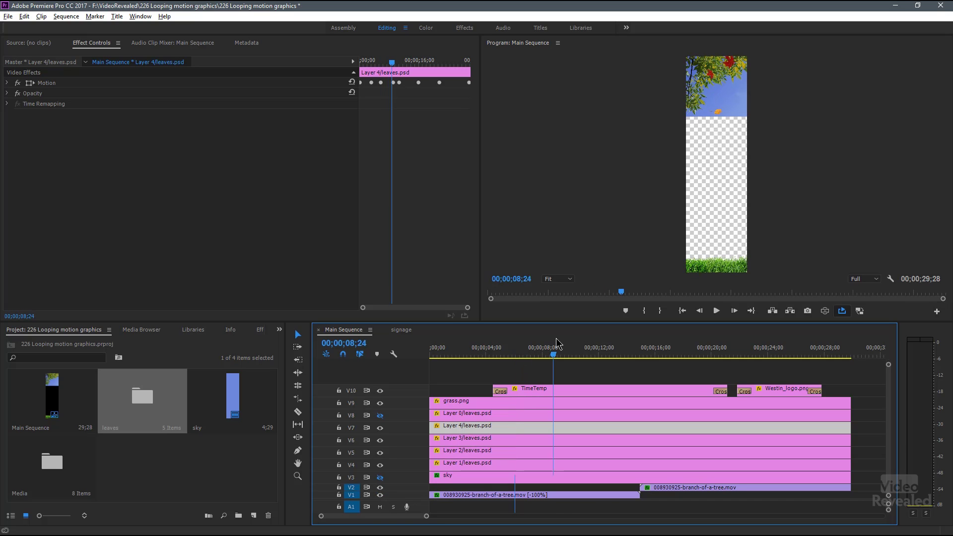
{"action": "left_click_drag", "start_coordinate": [557, 342], "coordinate": [609, 342]}
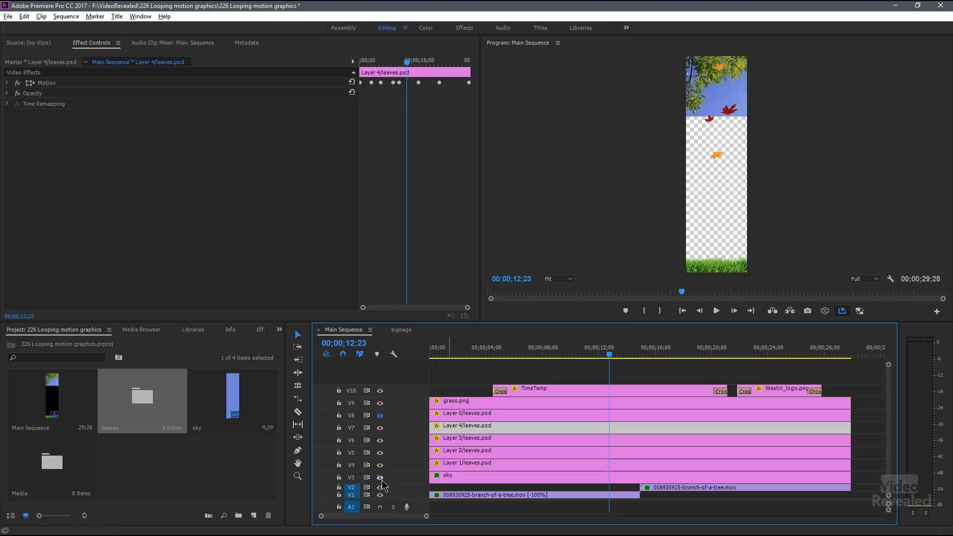
{"action": "left_click", "coordinate": [381, 477]}
Step: Select the sky clip, hide leaf tracks V4–V7 and V1 branch, and expand 4-Color Gradient
{"action": "left_click", "coordinate": [480, 479]}
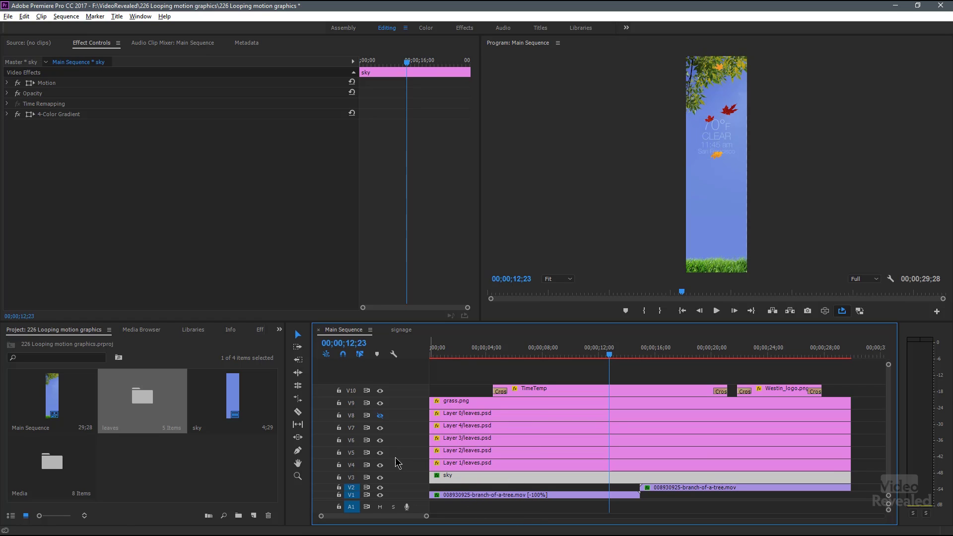
{"action": "left_click", "coordinate": [380, 465]}
{"action": "left_click", "coordinate": [380, 453]}
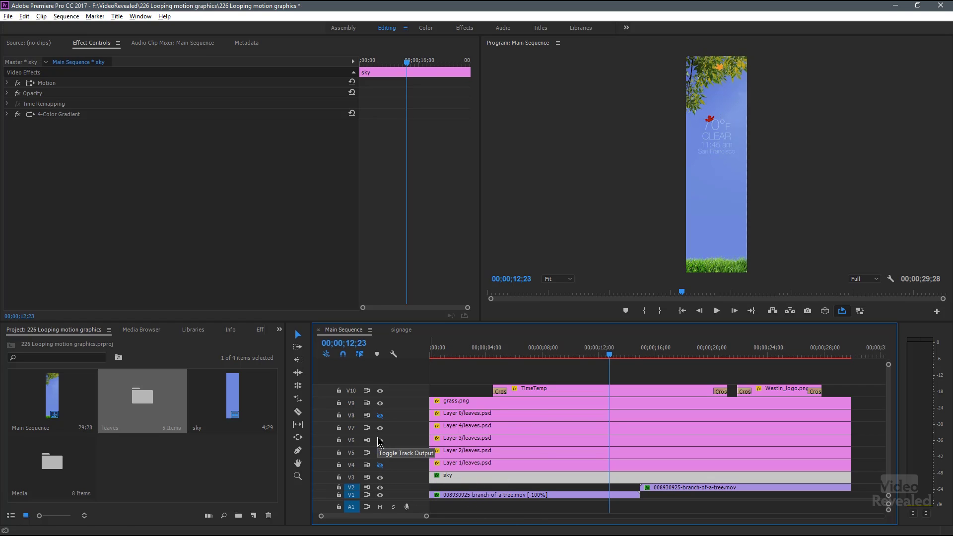
{"action": "left_click", "coordinate": [380, 440]}
{"action": "left_click", "coordinate": [380, 429]}
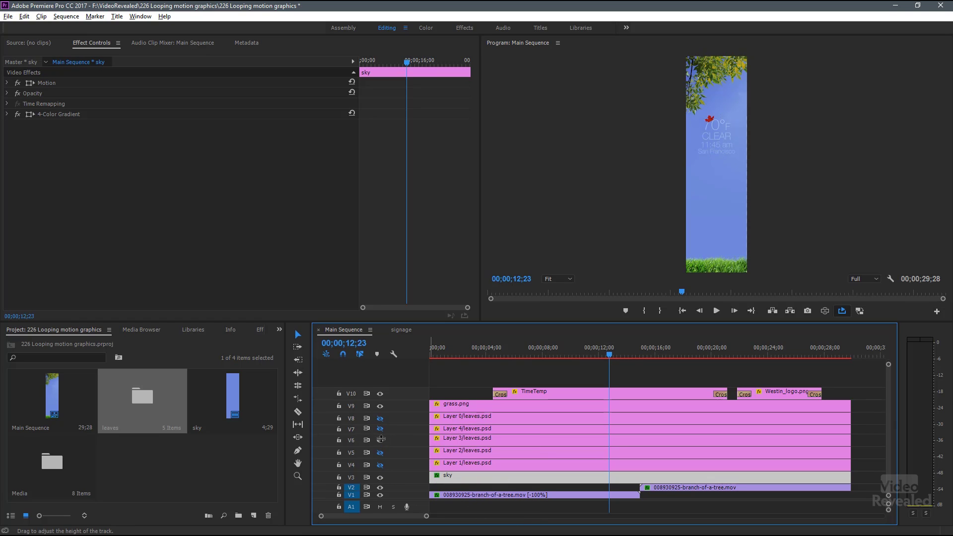
{"action": "left_click", "coordinate": [380, 495]}
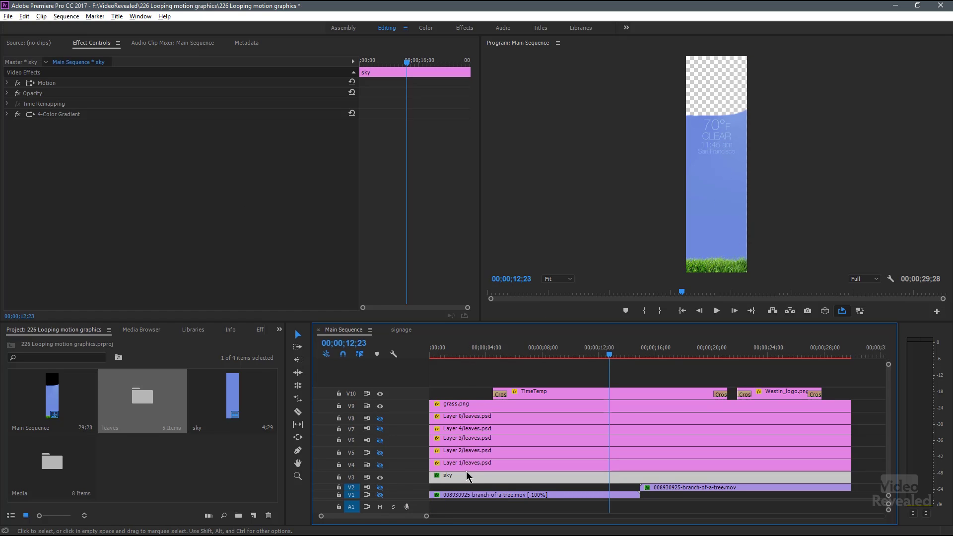
{"action": "left_click", "coordinate": [54, 117]}
{"action": "left_click", "coordinate": [7, 114]}
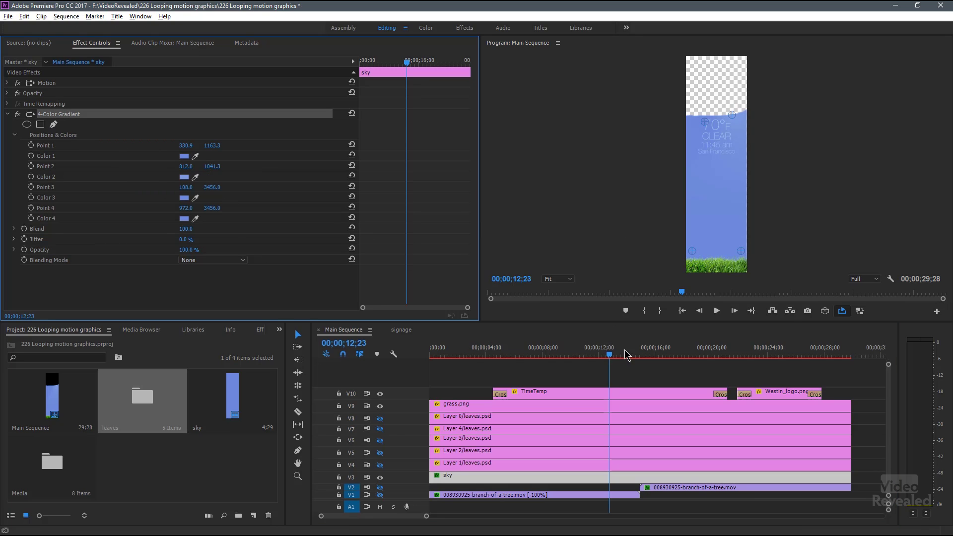
Step: Show the V1 and V2 branch footage again and inspect the frame at 100% zoom
{"action": "left_click", "coordinate": [380, 487]}
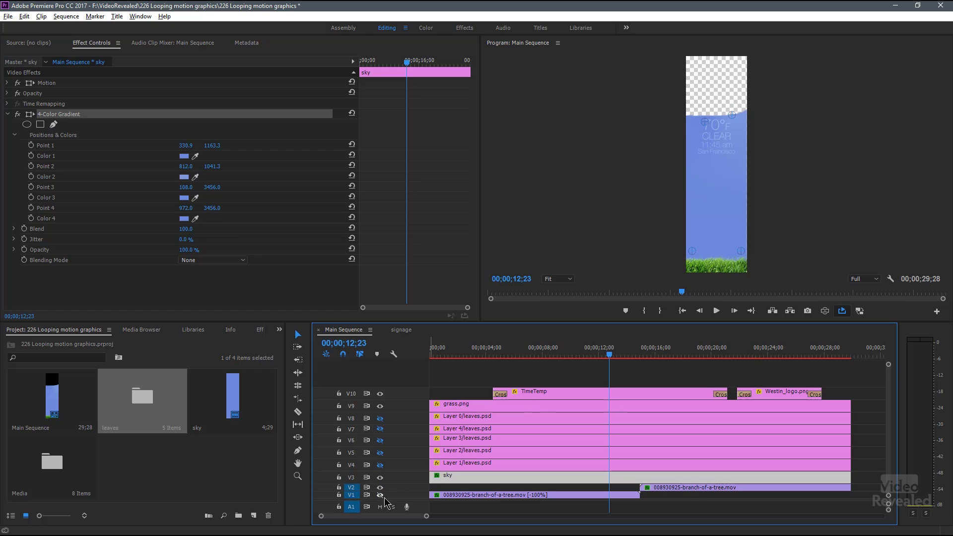
{"action": "left_click", "coordinate": [380, 495]}
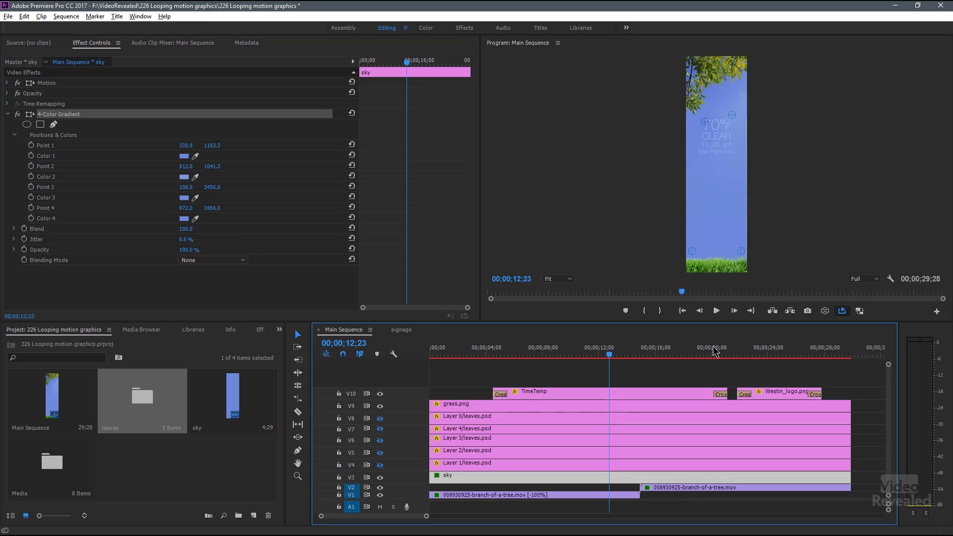
{"action": "left_click", "coordinate": [551, 281]}
{"action": "left_click", "coordinate": [570, 347]}
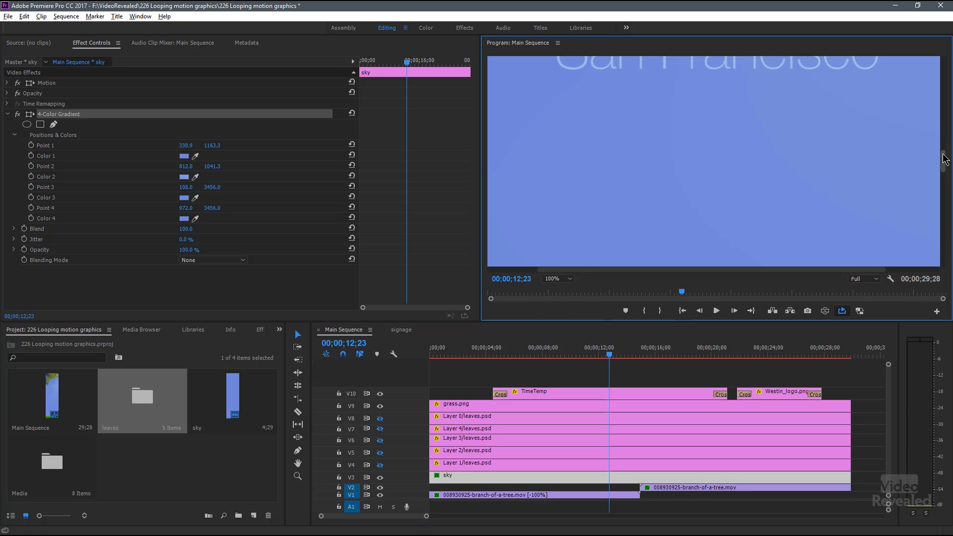
{"action": "left_click_drag", "start_coordinate": [945, 159], "coordinate": [943, 103]}
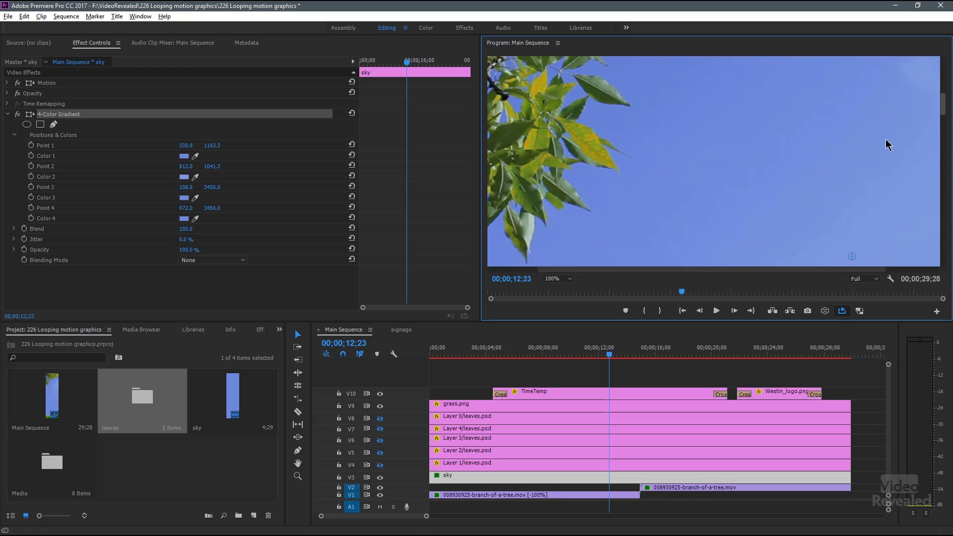
Step: Check the sky and 70°F text at 75% zoom, then switch the preview back to Fit
{"action": "left_click", "coordinate": [568, 279]}
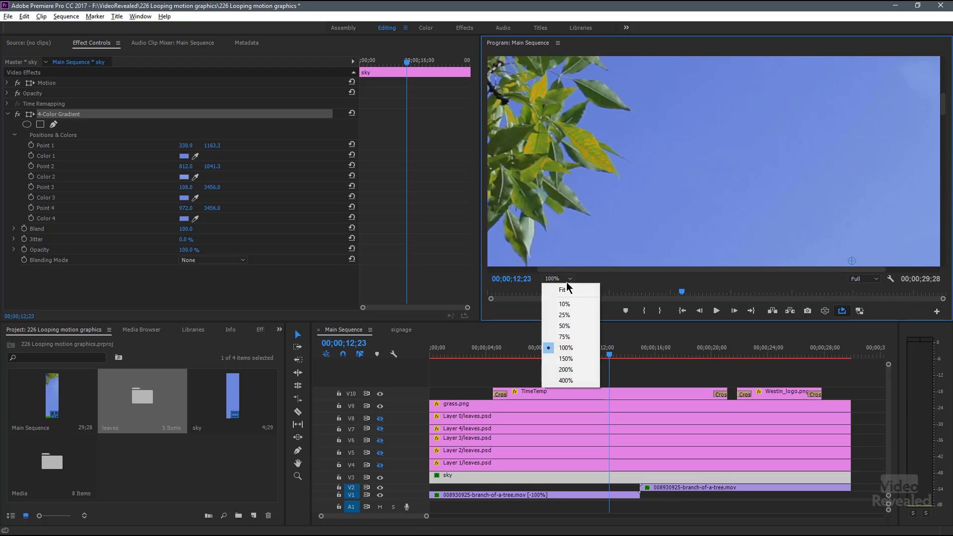
{"action": "left_click", "coordinate": [570, 336]}
{"action": "left_click_drag", "start_coordinate": [944, 171], "coordinate": [948, 196]}
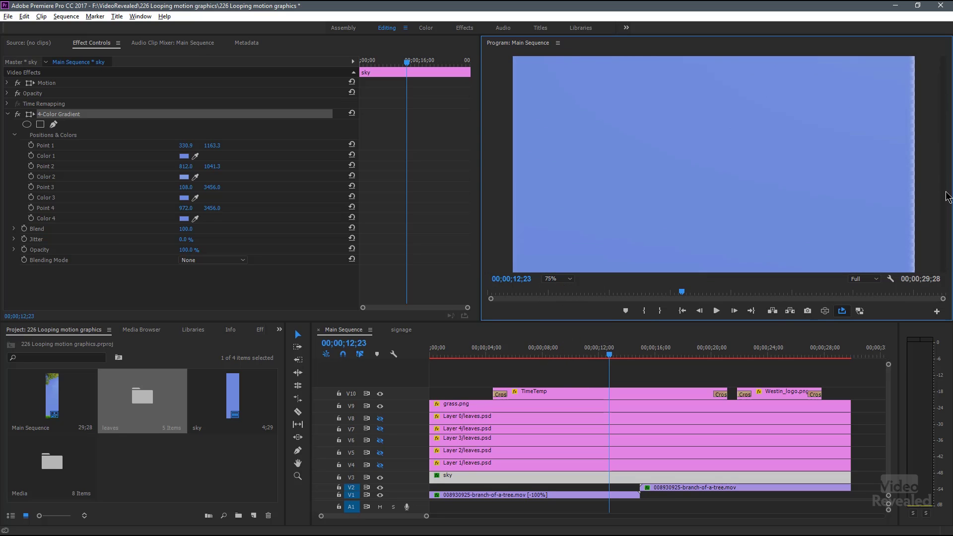
{"action": "left_click_drag", "start_coordinate": [940, 237], "coordinate": [906, 147]}
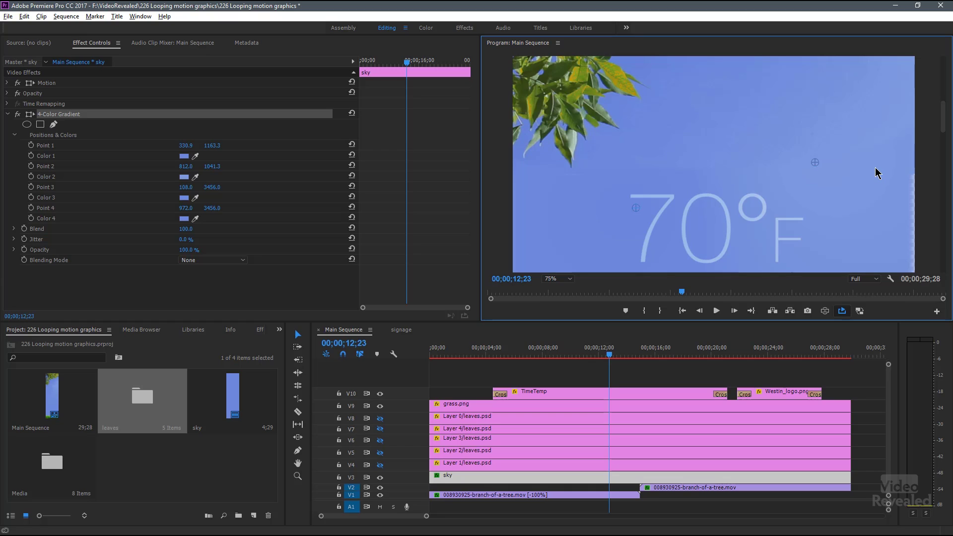
{"action": "left_click", "coordinate": [565, 279]}
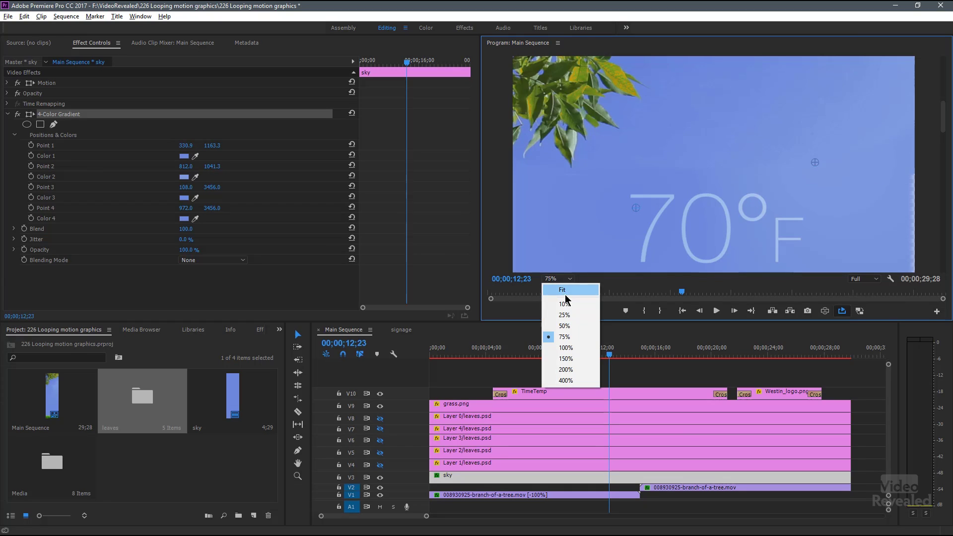
{"action": "left_click", "coordinate": [556, 288]}
Step: Deselect the sky clip and expand the Video 2 track height
{"action": "left_click", "coordinate": [104, 154]}
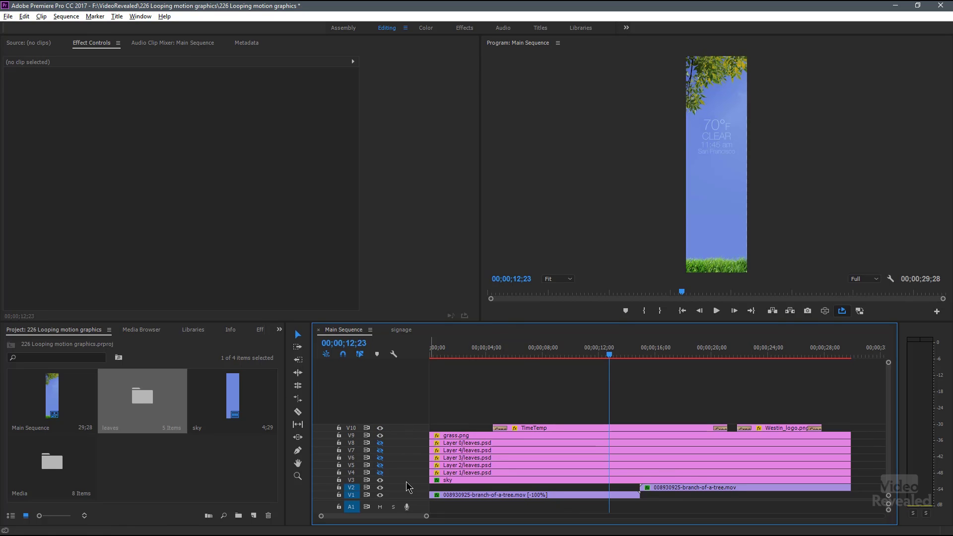
{"action": "double_click", "coordinate": [415, 489]}
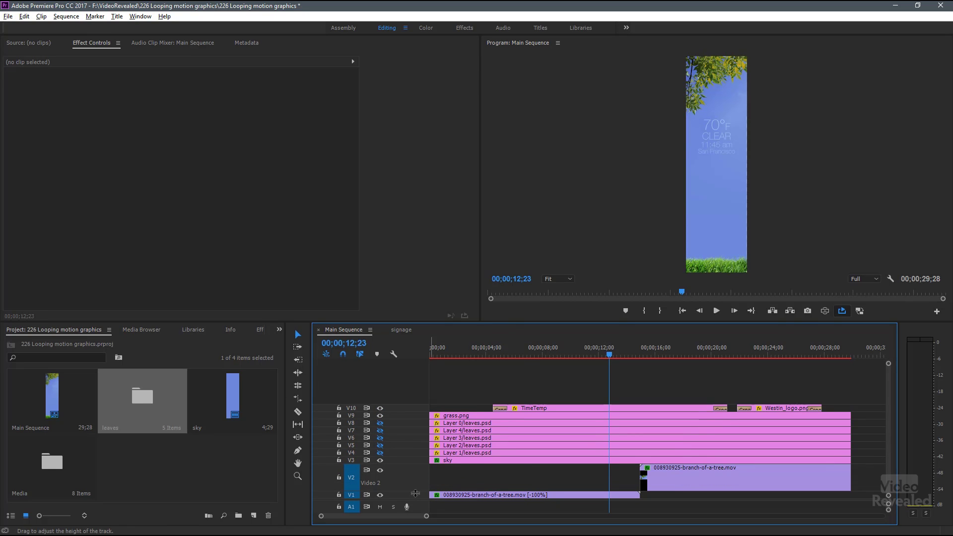
Step: Expand the Video 1 track and select its 008930925-branch-of-a-tree.mov clip
{"action": "double_click", "coordinate": [416, 495]}
{"action": "left_click", "coordinate": [493, 489]}
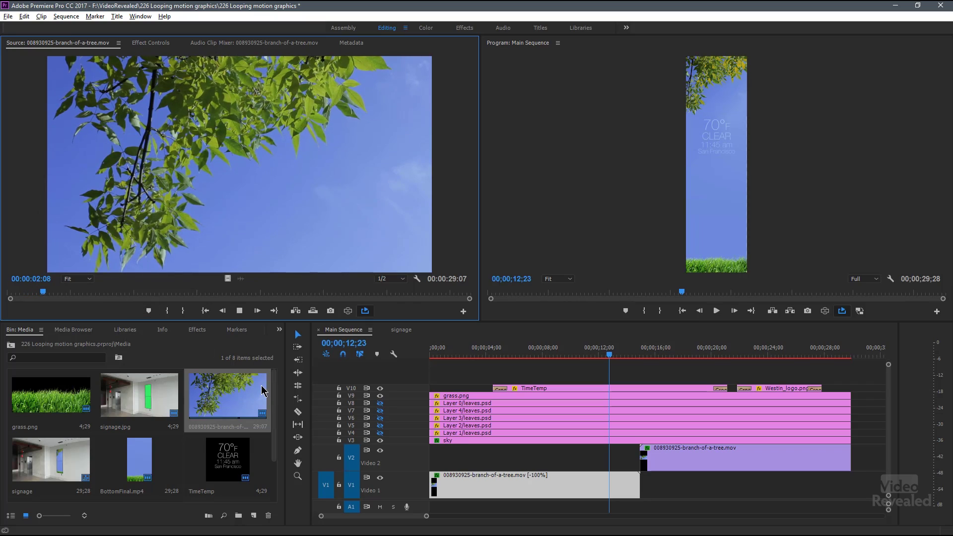
{"action": "left_click", "coordinate": [513, 486]}
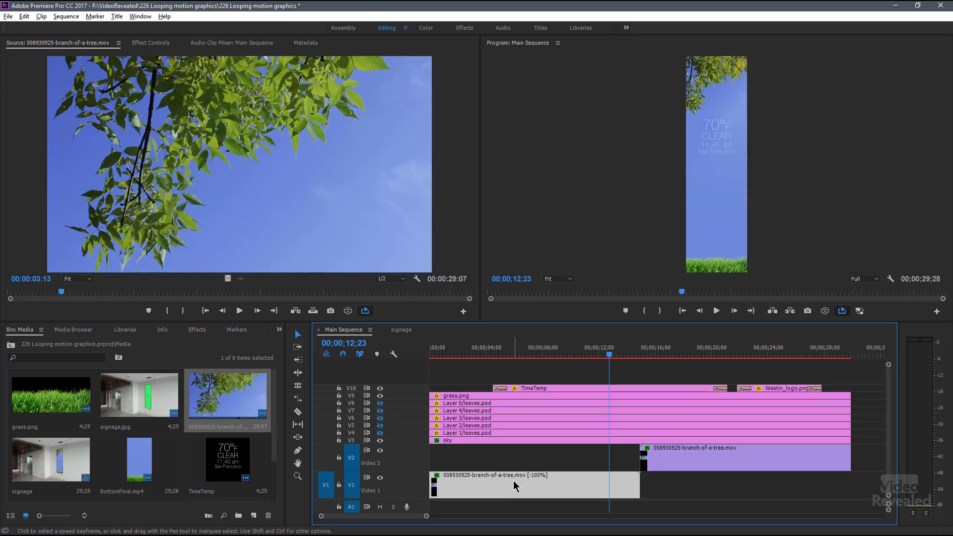
Step: Delete both branch-of-a-tree clips and place the full branch footage on Video 2 at 0
{"action": "left_click_drag", "start_coordinate": [550, 455], "coordinate": [670, 475]}
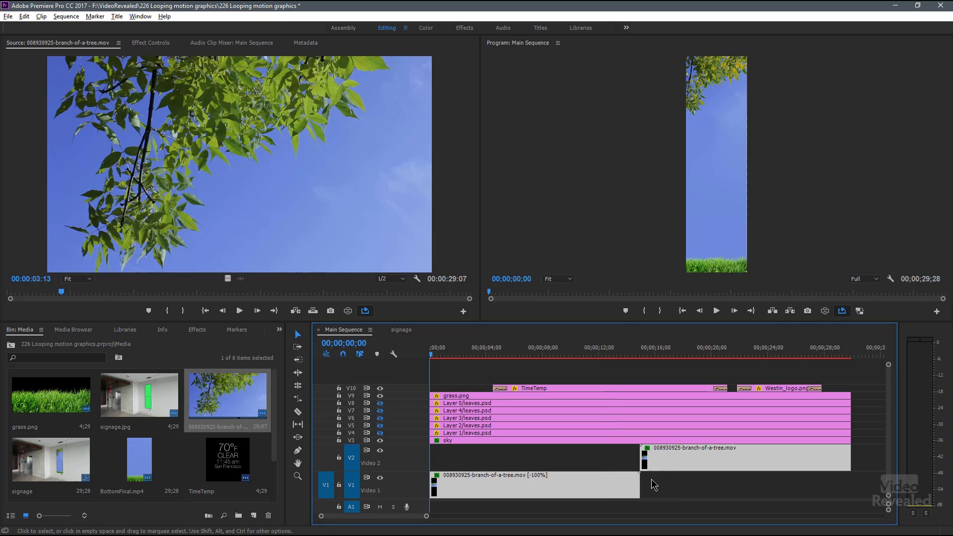
{"action": "key", "text": "Delete"}
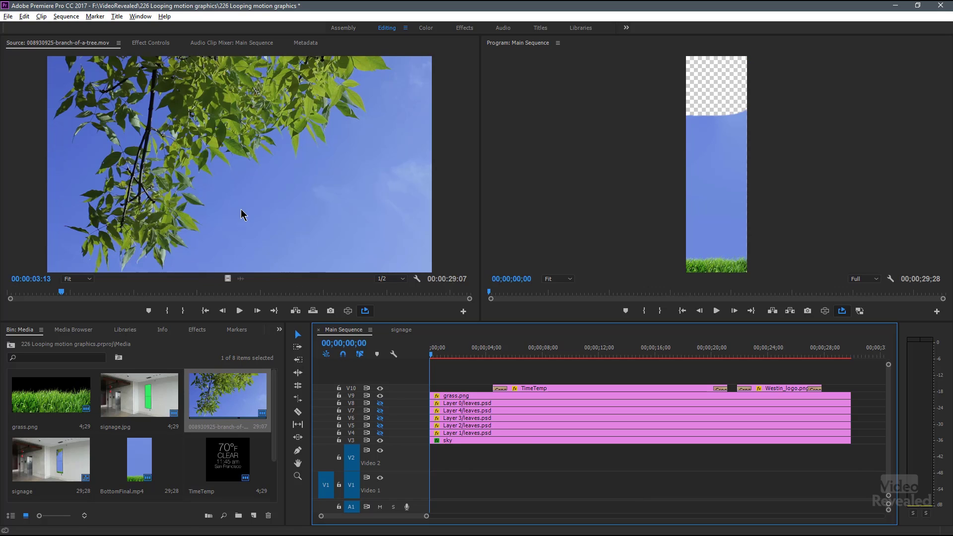
{"action": "left_click_drag", "start_coordinate": [365, 311], "coordinate": [434, 459]}
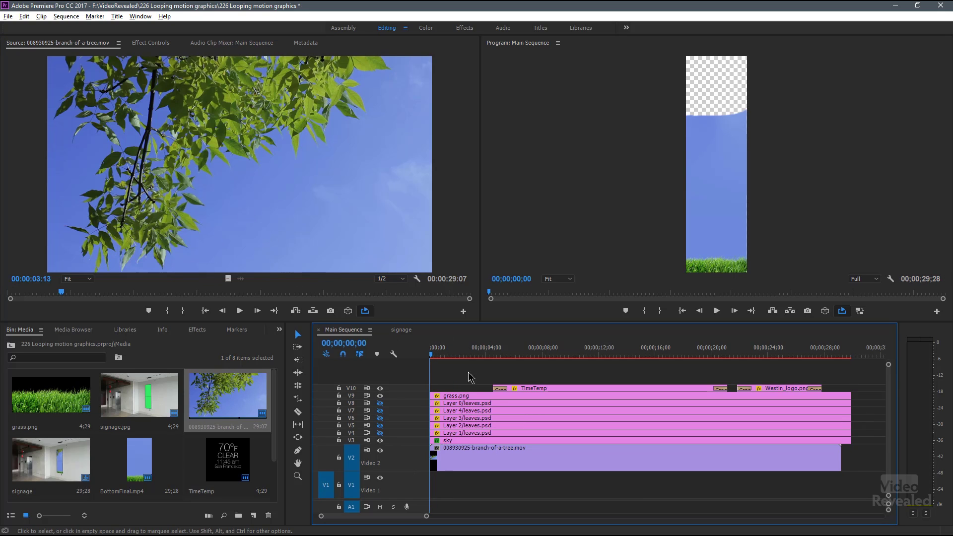
Step: Cut the Video 2 branch clip at 15;00 and select the part after the cut
{"action": "left_click", "coordinate": [356, 344]}
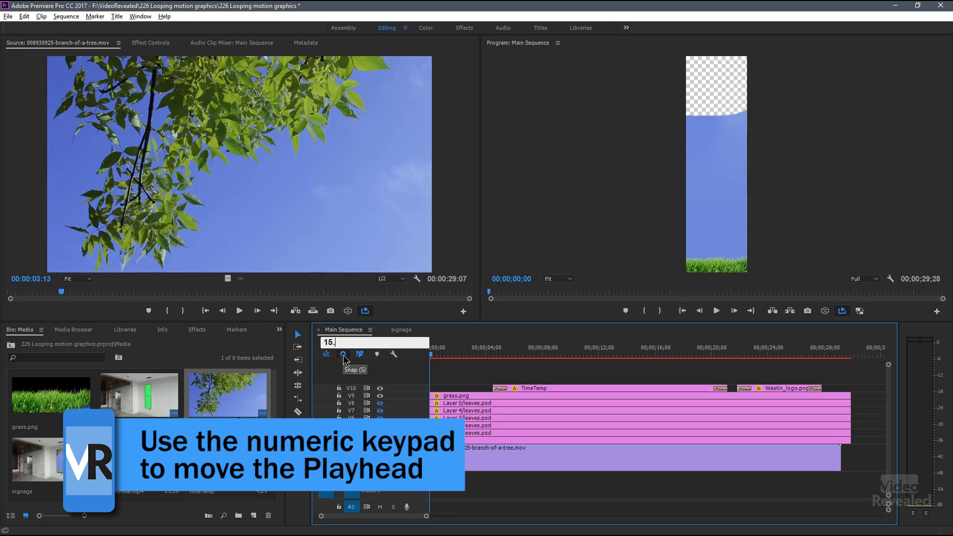
{"action": "key", "text": "Return"}
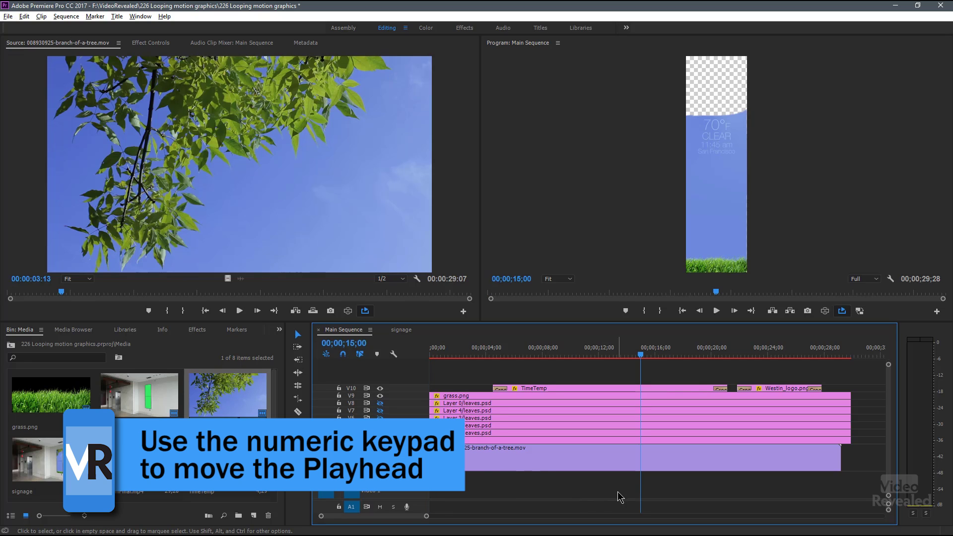
{"action": "key", "text": "c"}
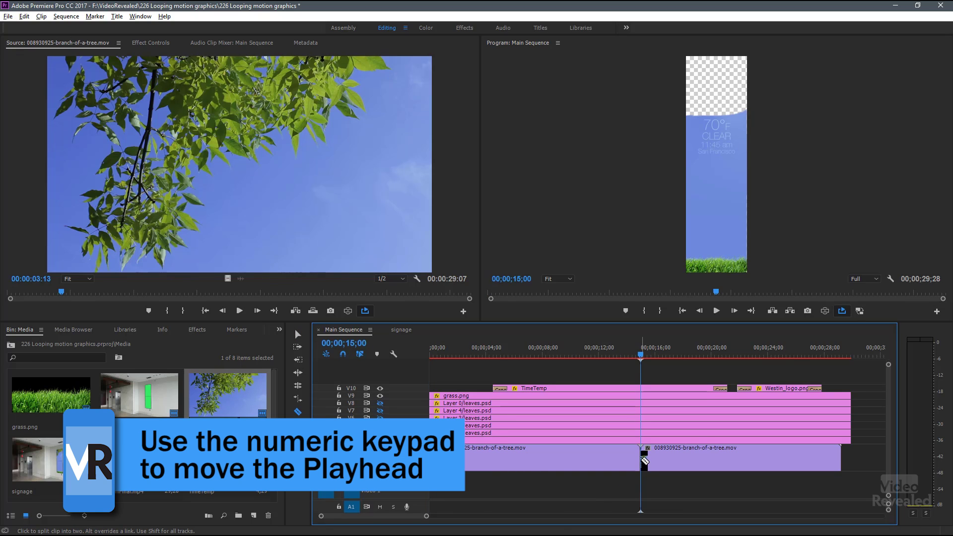
{"action": "key", "text": "v"}
{"action": "left_click", "coordinate": [690, 456]}
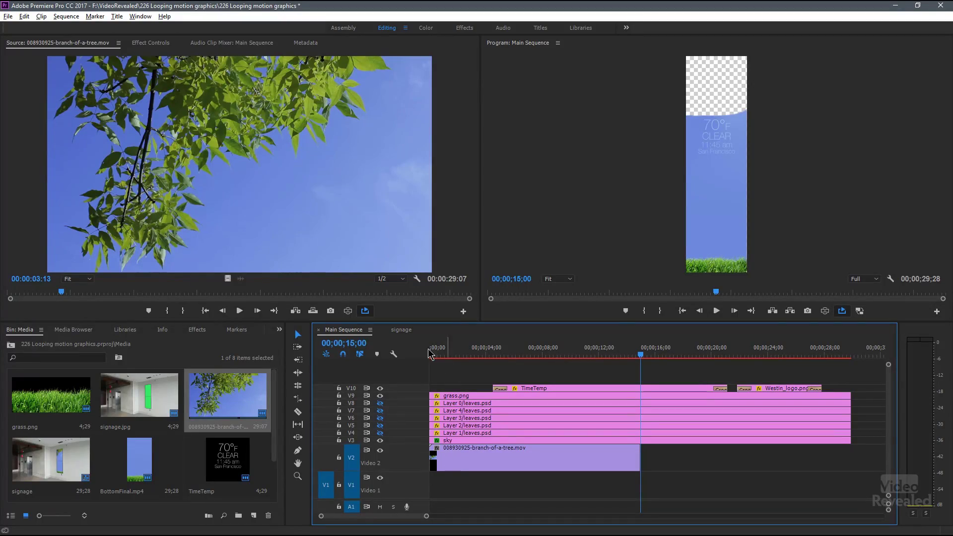
Step: Set the branch clip's Motion Position Y to 524, raising it to the frame top
{"action": "key", "text": "Home"}
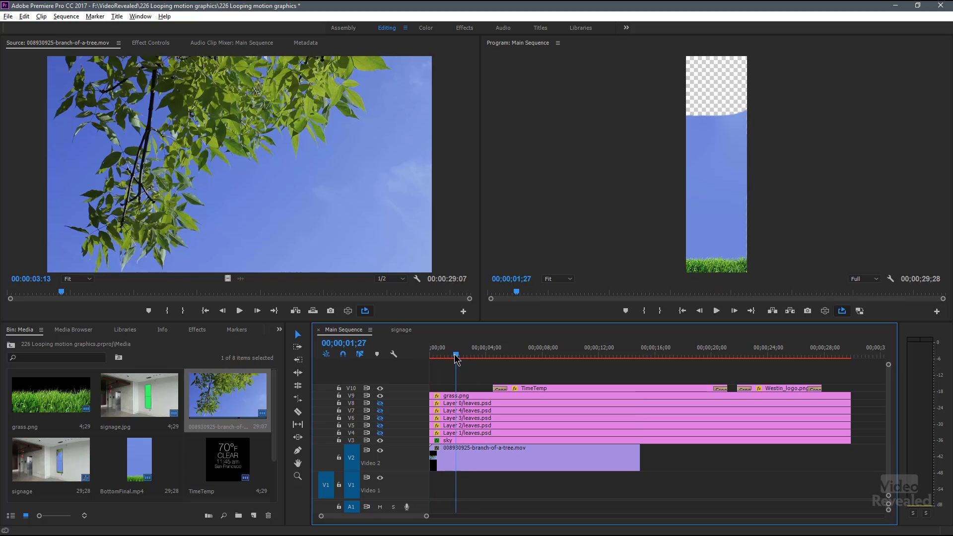
{"action": "left_click_drag", "start_coordinate": [456, 356], "coordinate": [451, 355]}
{"action": "left_click", "coordinate": [469, 461]}
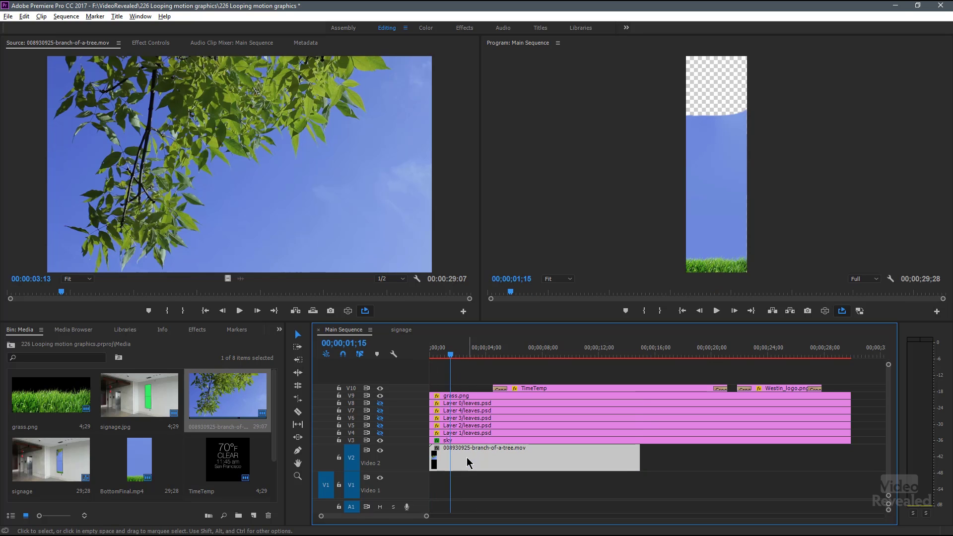
{"action": "left_click", "coordinate": [150, 43]}
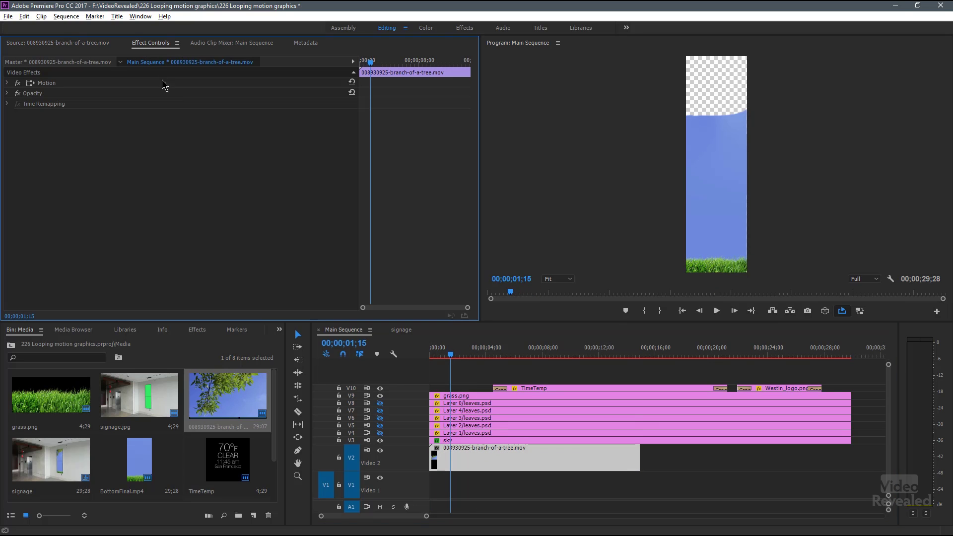
{"action": "left_click", "coordinate": [8, 83]}
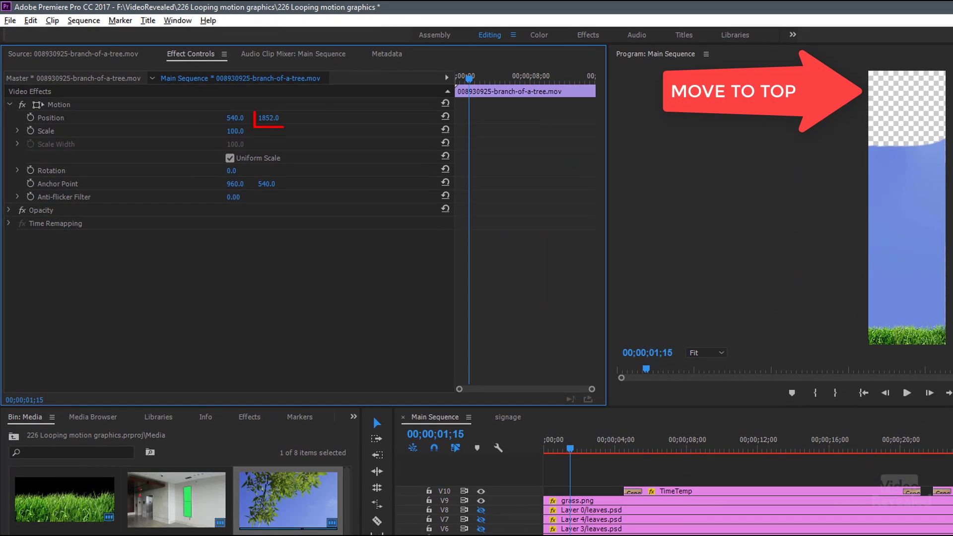
{"action": "left_click_drag", "start_coordinate": [269, 117], "coordinate": [168, 118]}
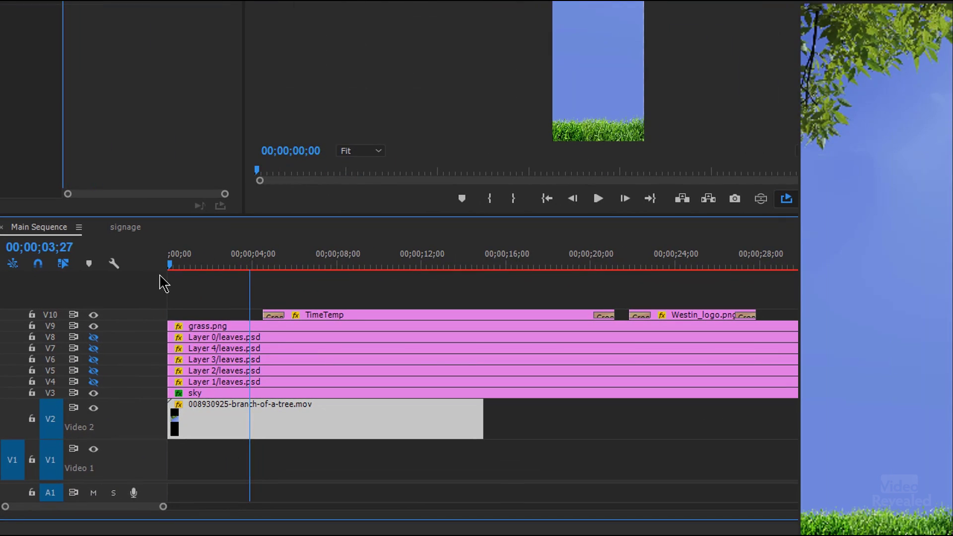
{"action": "left_click", "coordinate": [170, 267]}
Step: Preview the opening seconds, then move the Video 2 branch clip to start at 15;00
{"action": "left_click_drag", "start_coordinate": [178, 275], "coordinate": [260, 268]}
{"action": "mouse_move", "coordinate": [397, 270]}
{"action": "left_mouse_down"}
{"action": "mouse_move", "coordinate": [453, 263]}
{"action": "mouse_move", "coordinate": [385, 268]}
{"action": "left_mouse_up"}
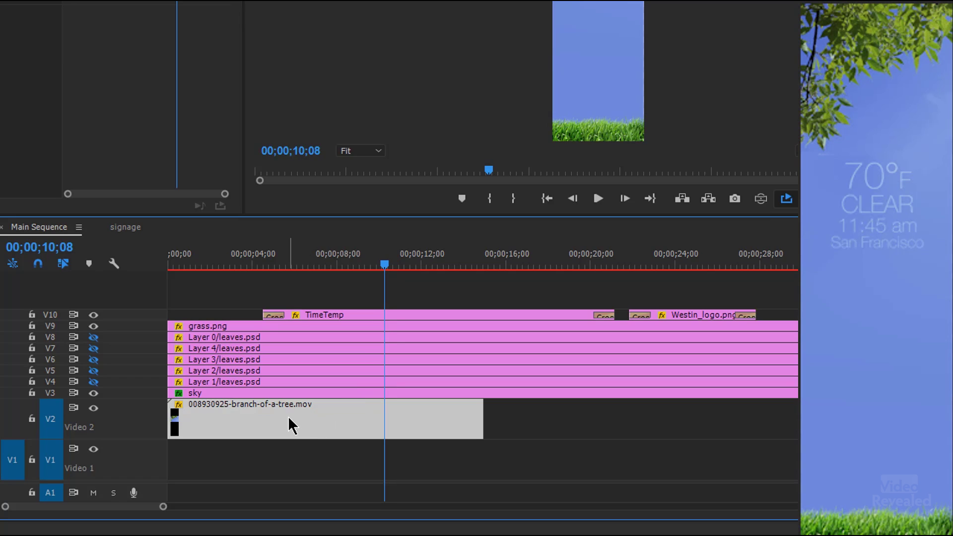
{"action": "left_click_drag", "start_coordinate": [276, 420], "coordinate": [582, 419]}
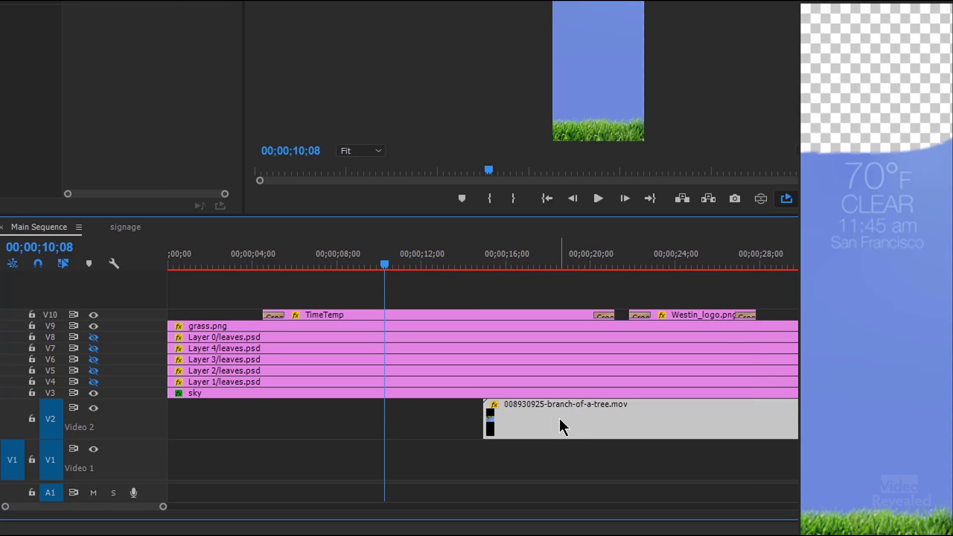
Step: Copy the branch clip onto Video 1 at the sequence start and check the 15-second handoff
{"action": "left_click_drag", "start_coordinate": [545, 416], "coordinate": [231, 474]}
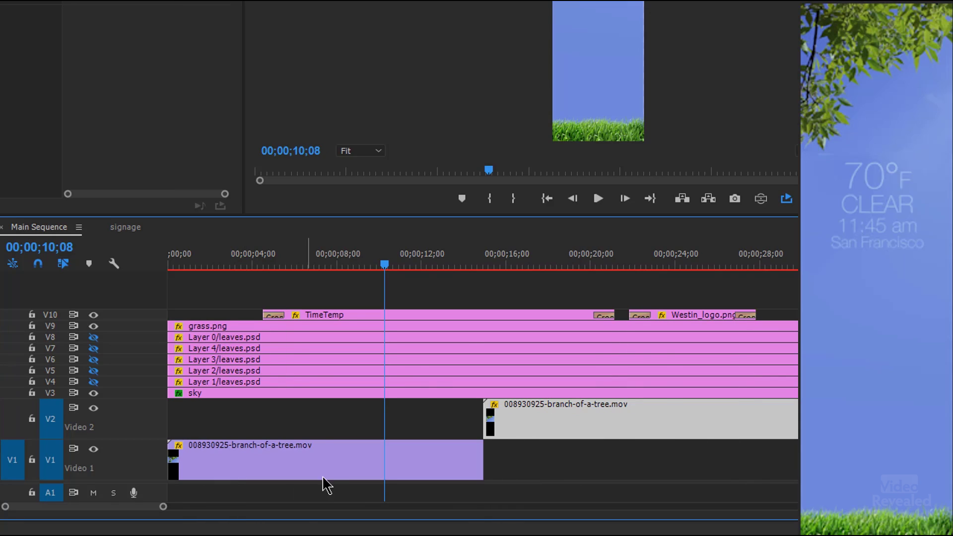
{"action": "left_click_drag", "start_coordinate": [422, 268], "coordinate": [463, 270]}
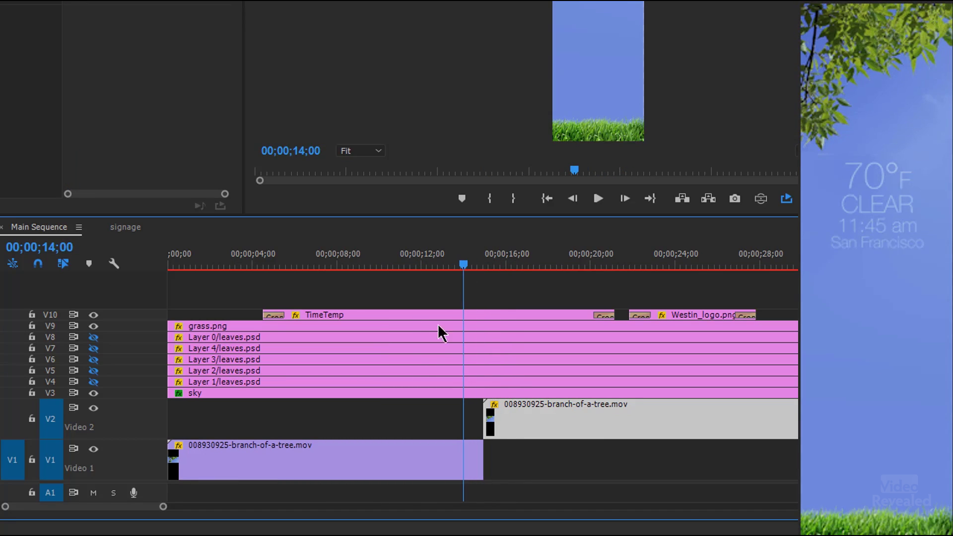
{"action": "left_click", "coordinate": [365, 456]}
Step: Turn on Reverse Speed for the Video 1 branch clip, making it -100%
{"action": "right_click", "coordinate": [368, 463]}
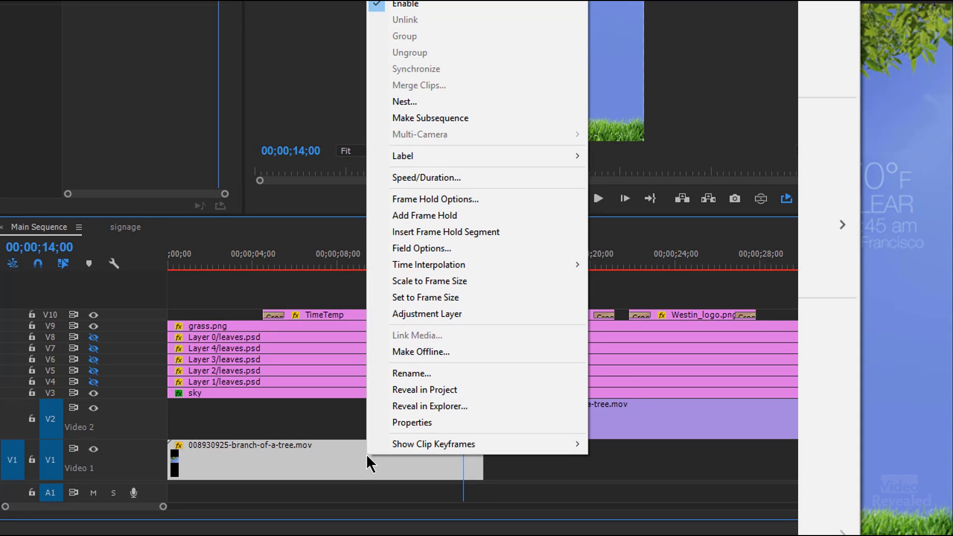
{"action": "left_click", "coordinate": [469, 178]}
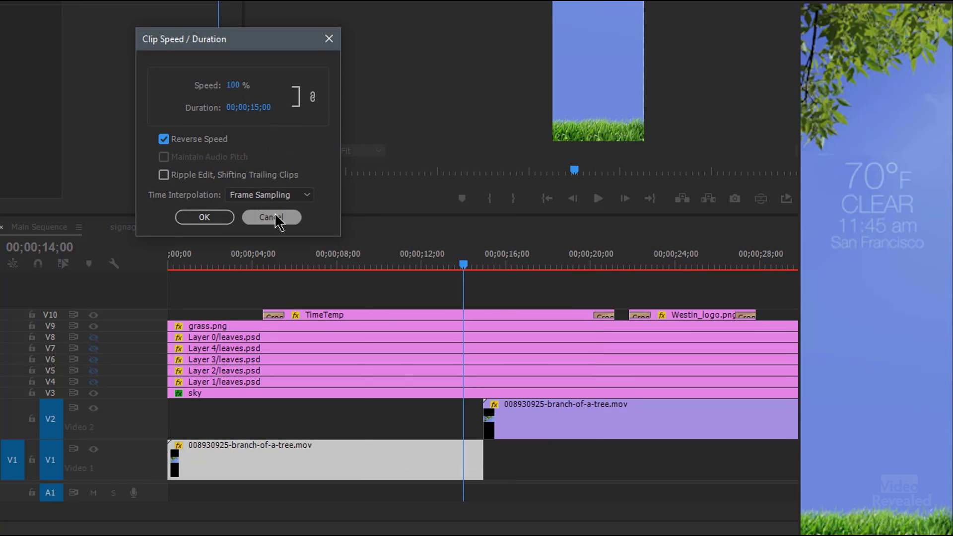
{"action": "left_click", "coordinate": [215, 223]}
Step: Play from about 13;23 and scrub around 10–11 seconds to check the reversed clip
{"action": "left_click_drag", "start_coordinate": [447, 264], "coordinate": [461, 255]}
{"action": "key", "text": "space"}
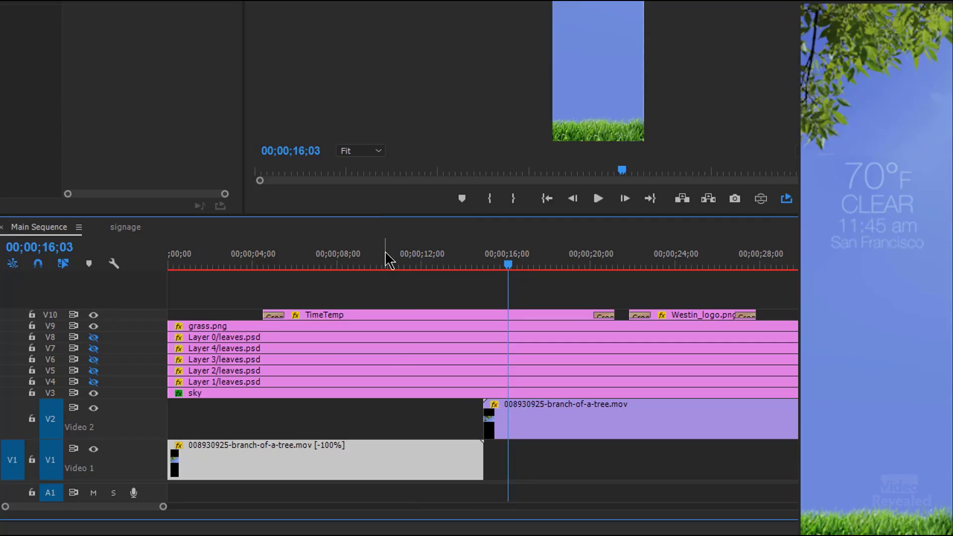
{"action": "left_click_drag", "start_coordinate": [387, 256], "coordinate": [463, 255]}
Step: Collapse the Video 2 and Video 1 tracks and select the TimeTemp weather text clip
{"action": "double_click", "coordinate": [142, 421]}
{"action": "double_click", "coordinate": [142, 457]}
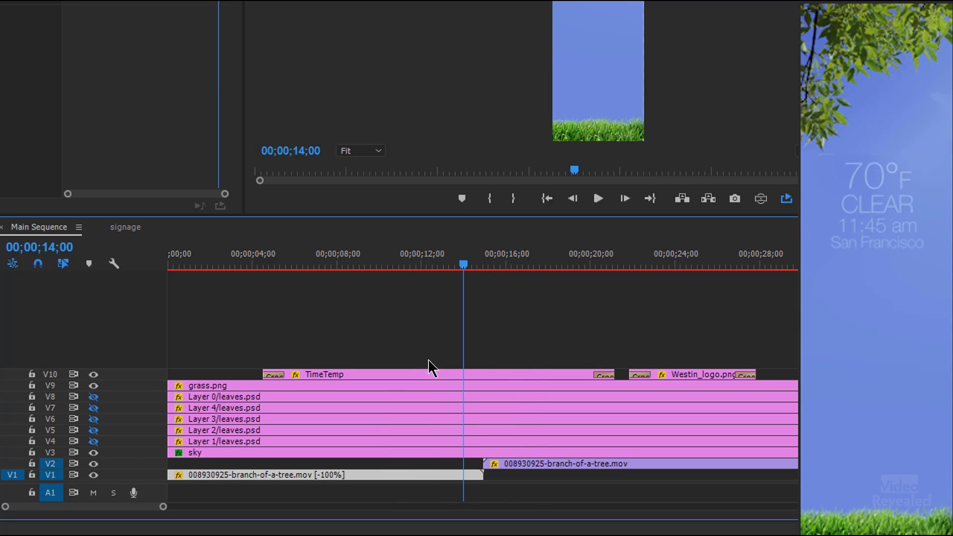
{"action": "left_click", "coordinate": [430, 373]}
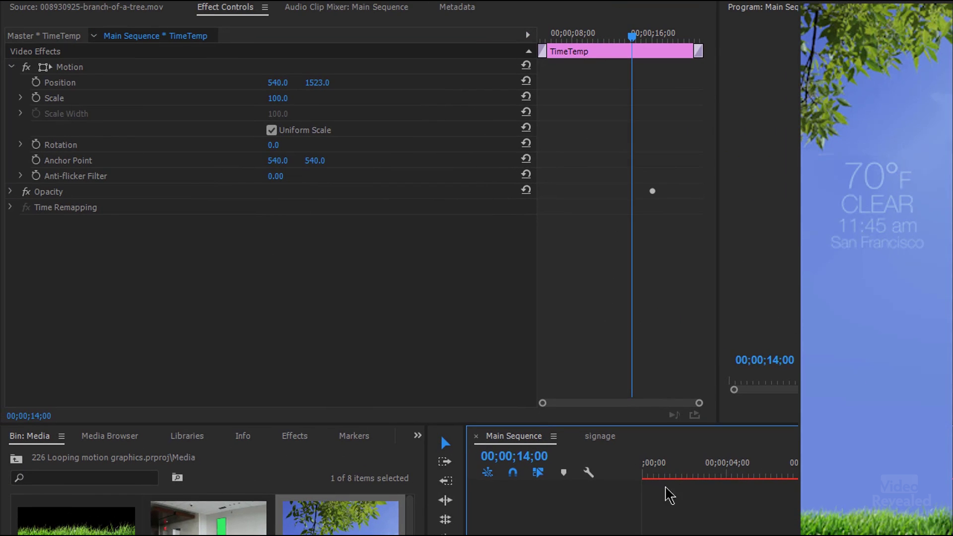
Step: Try TimeTemp's blend mode as Normal, then set it back to Overlay and preview
{"action": "left_click", "coordinate": [10, 190]}
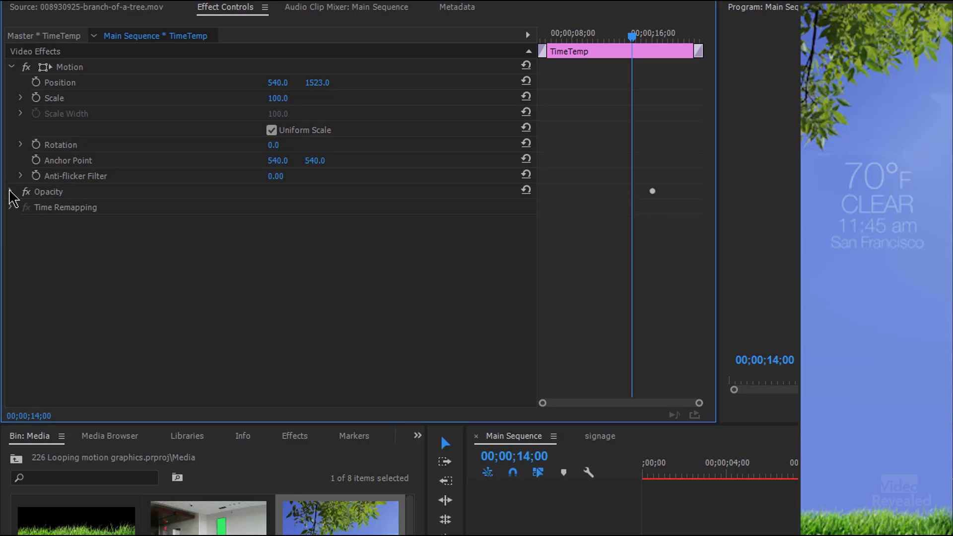
{"action": "left_click", "coordinate": [331, 240]}
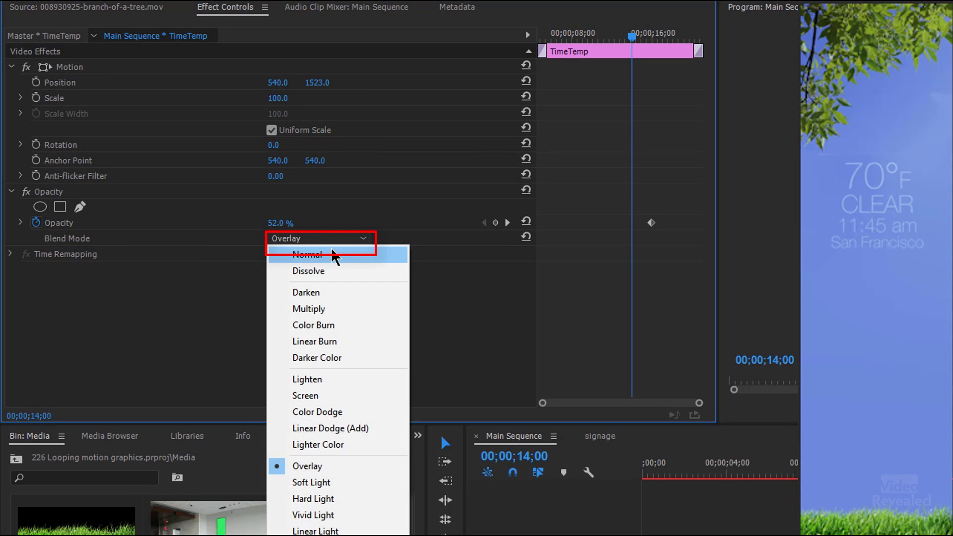
{"action": "left_click", "coordinate": [334, 255]}
{"action": "left_click", "coordinate": [326, 239]}
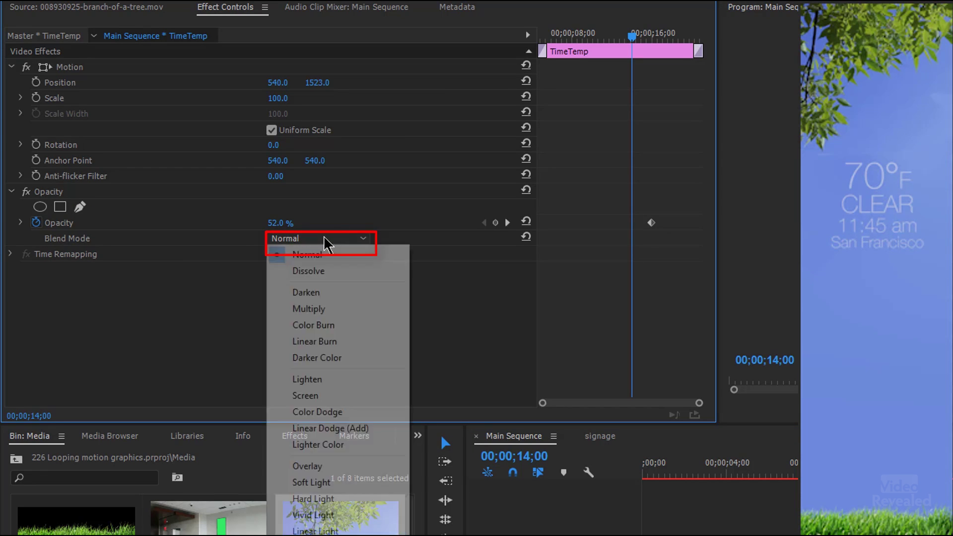
{"action": "left_click", "coordinate": [358, 475]}
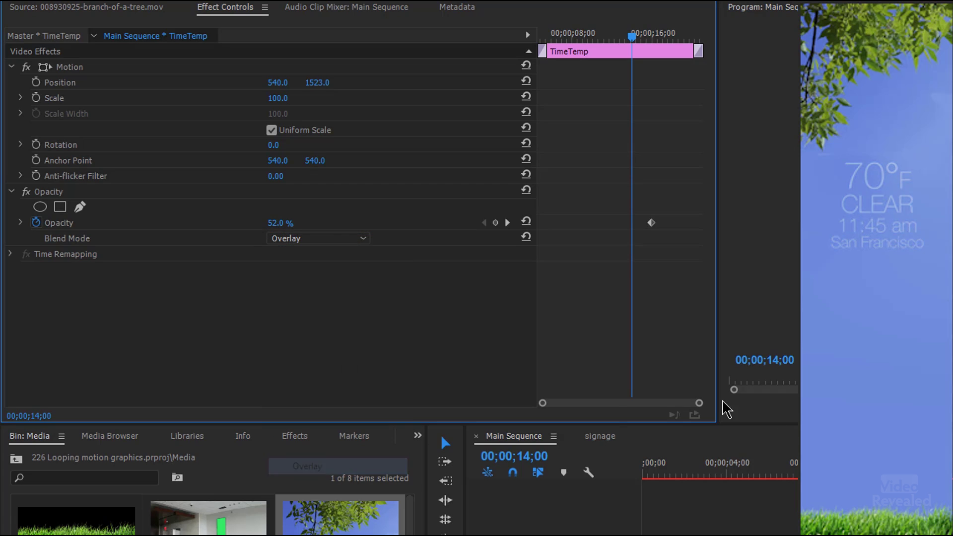
{"action": "key", "text": "space"}
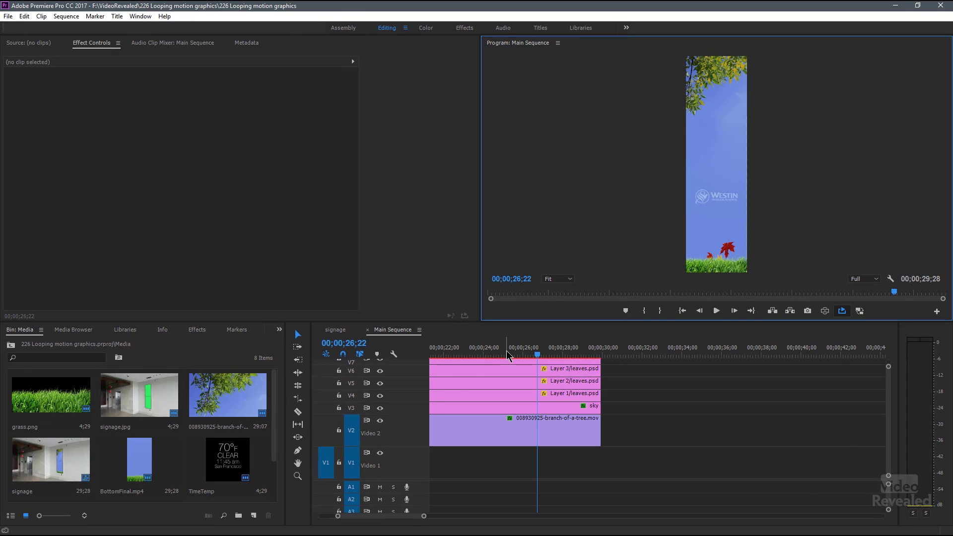
Step: Fit the whole 30-second Main Sequence in the timeline and scrub to the weather text
{"action": "key", "text": "backslash"}
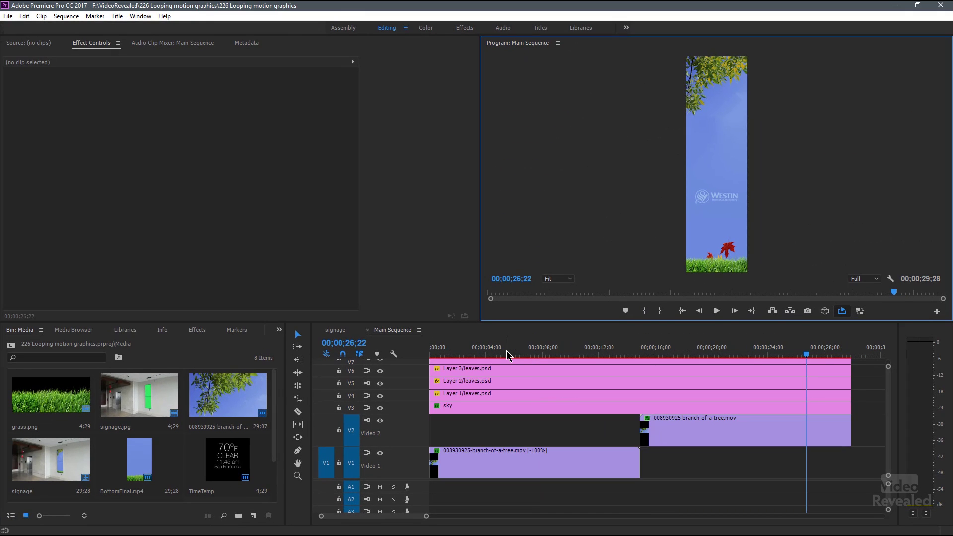
{"action": "left_click_drag", "start_coordinate": [811, 350], "coordinate": [825, 351]}
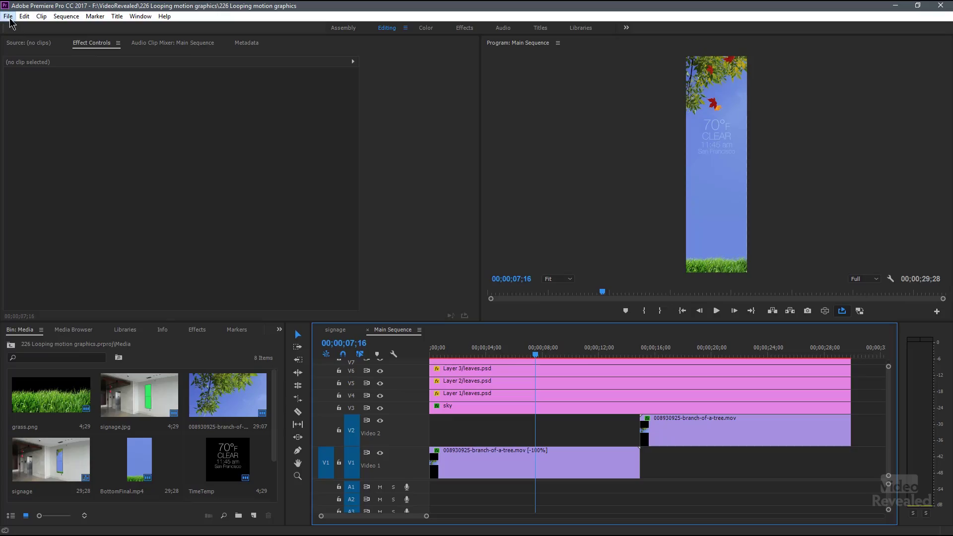
{"action": "left_click", "coordinate": [8, 16]}
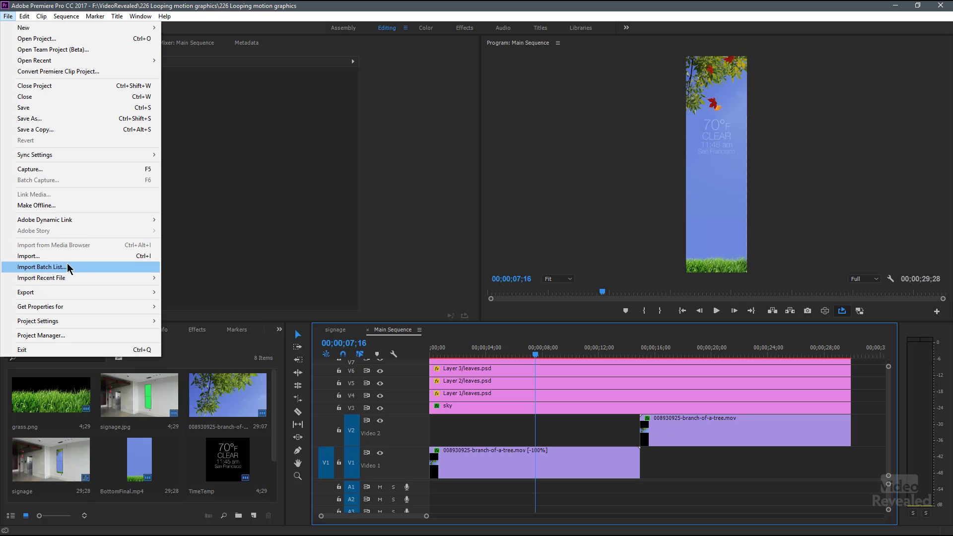
{"action": "mouse_move", "coordinate": [74, 293]}
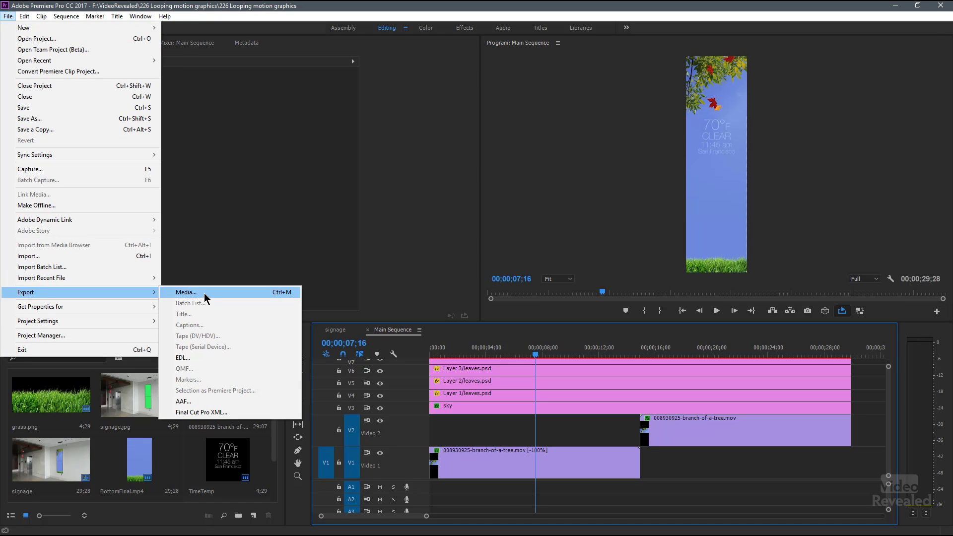
{"action": "left_click", "coordinate": [205, 295]}
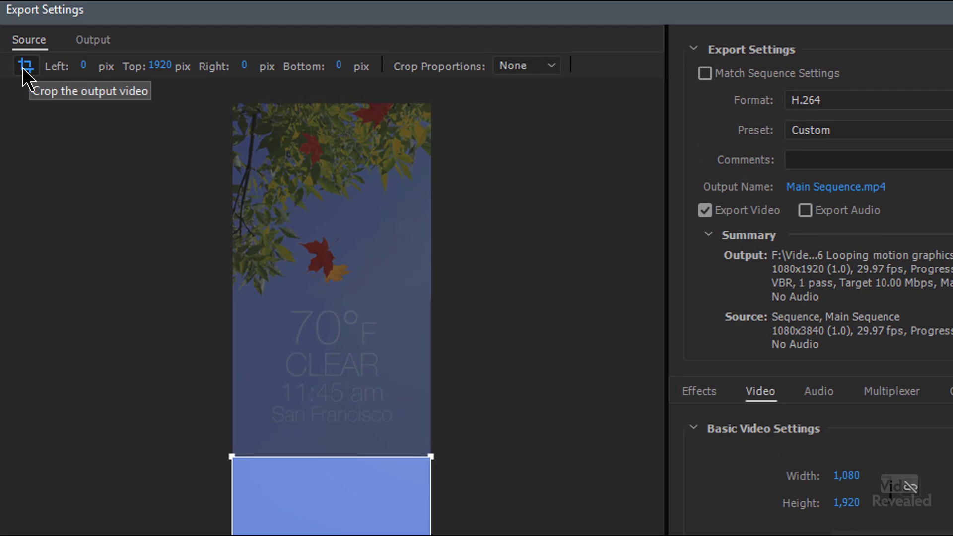
{"action": "left_click", "coordinate": [92, 40]}
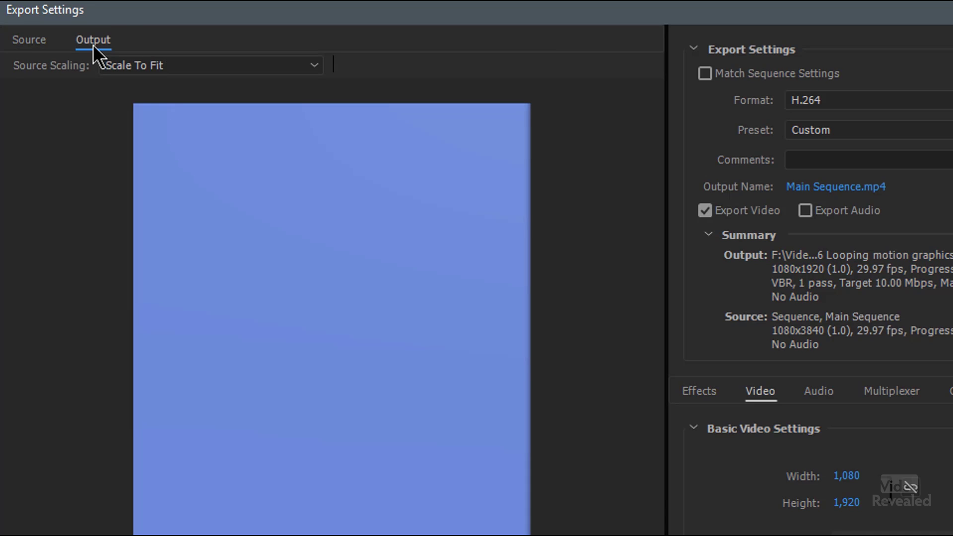
{"action": "left_click", "coordinate": [33, 39]}
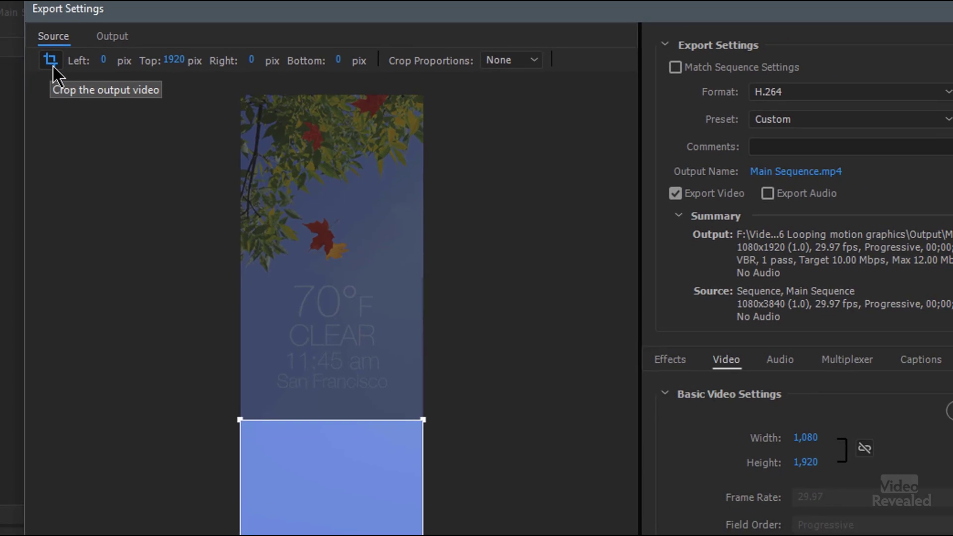
{"action": "left_click_drag", "start_coordinate": [298, 534], "coordinate": [319, 388]}
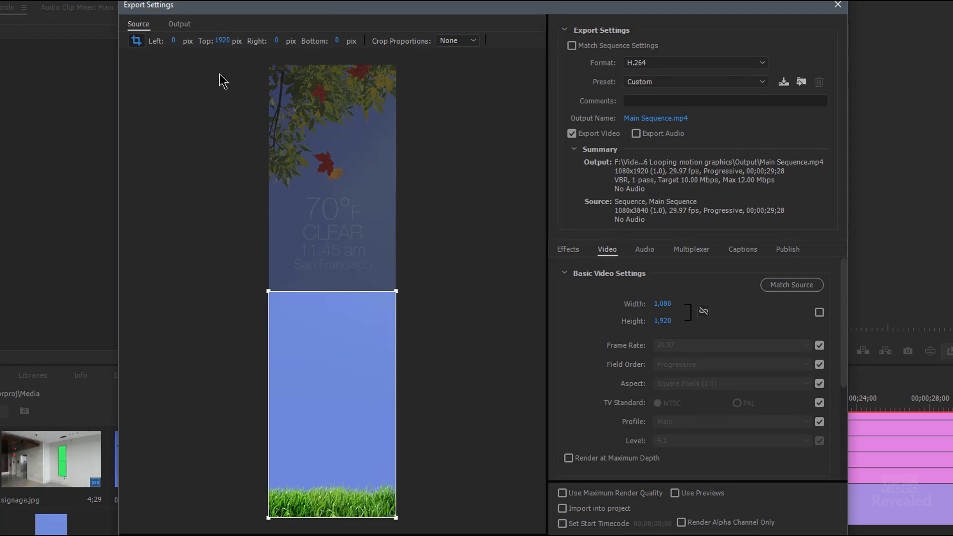
{"action": "left_click_drag", "start_coordinate": [315, 334], "coordinate": [337, 94]}
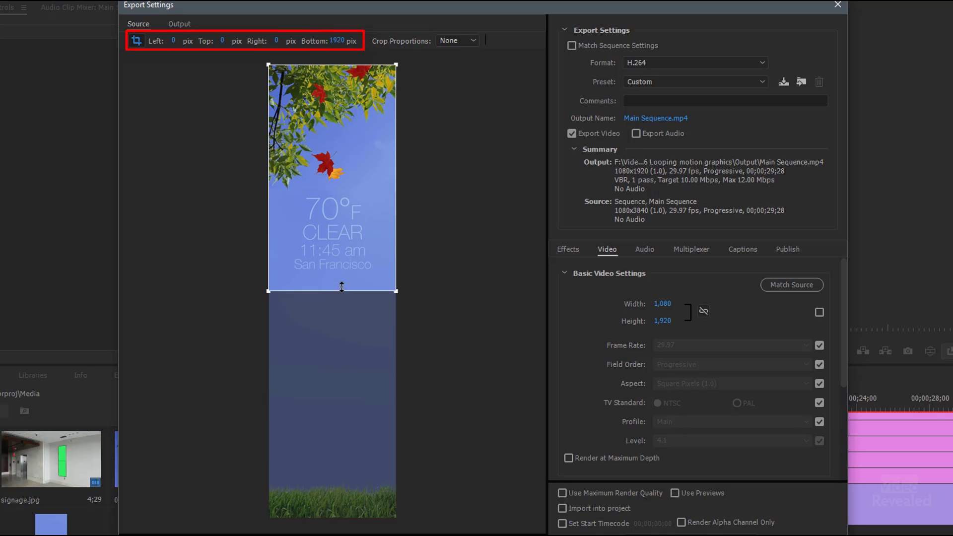
{"action": "left_click_drag", "start_coordinate": [359, 113], "coordinate": [351, 354]}
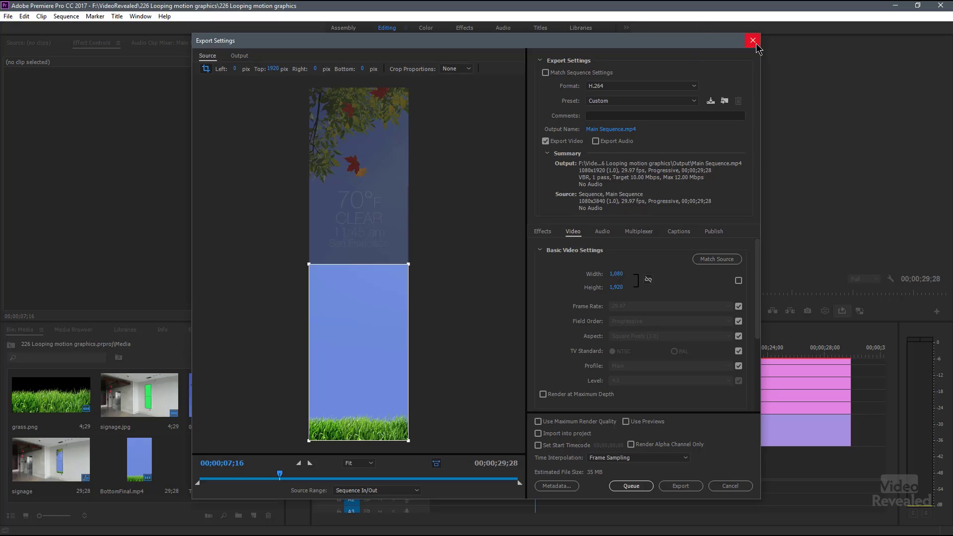
{"action": "left_click", "coordinate": [754, 43]}
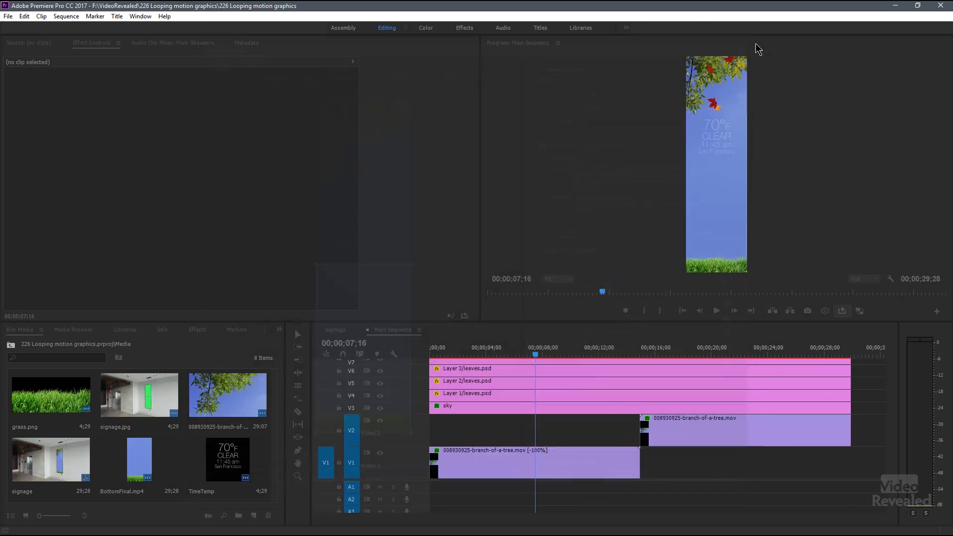
Step: Switch to the signage sequence and select TopFinal.mp4's Corner Pin effect to show its handles
{"action": "left_click", "coordinate": [336, 331]}
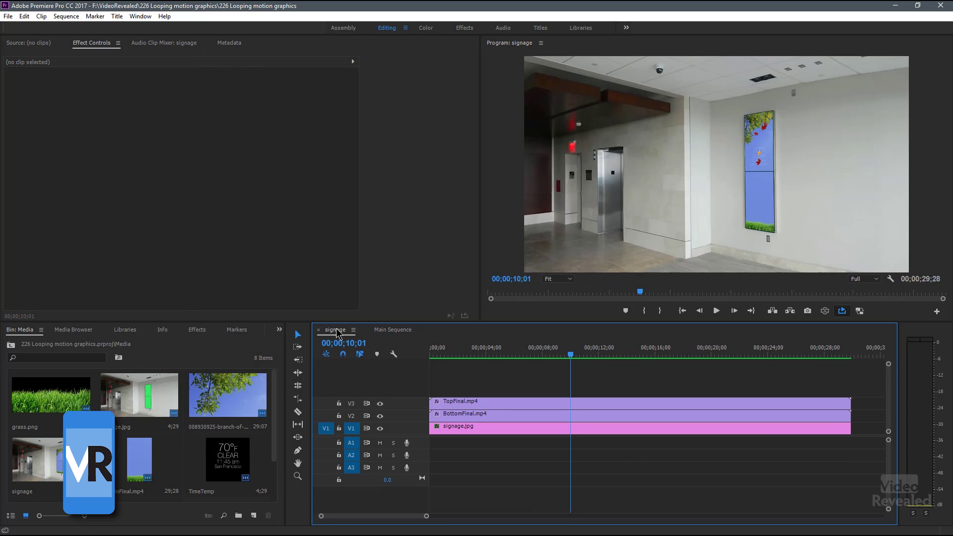
{"action": "left_click", "coordinate": [573, 405]}
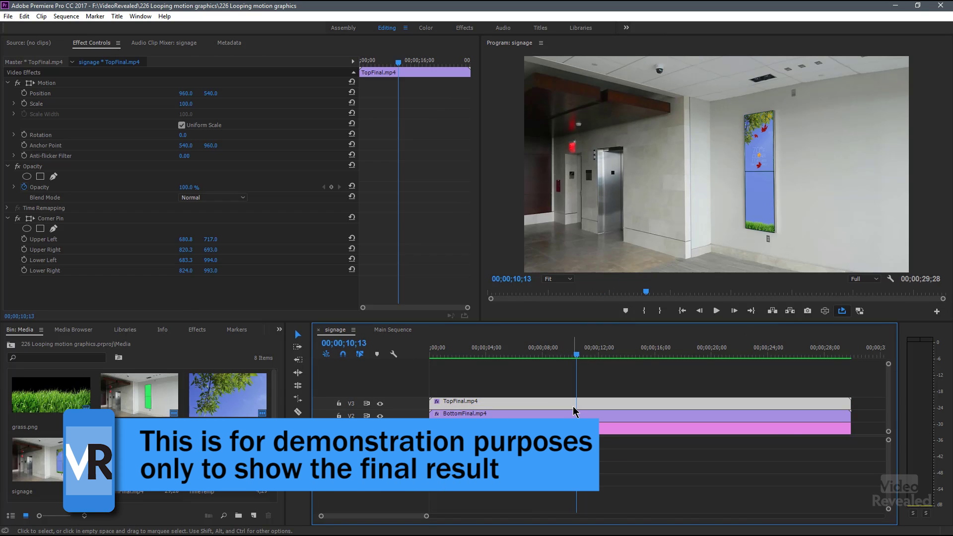
{"action": "left_click", "coordinate": [42, 219]}
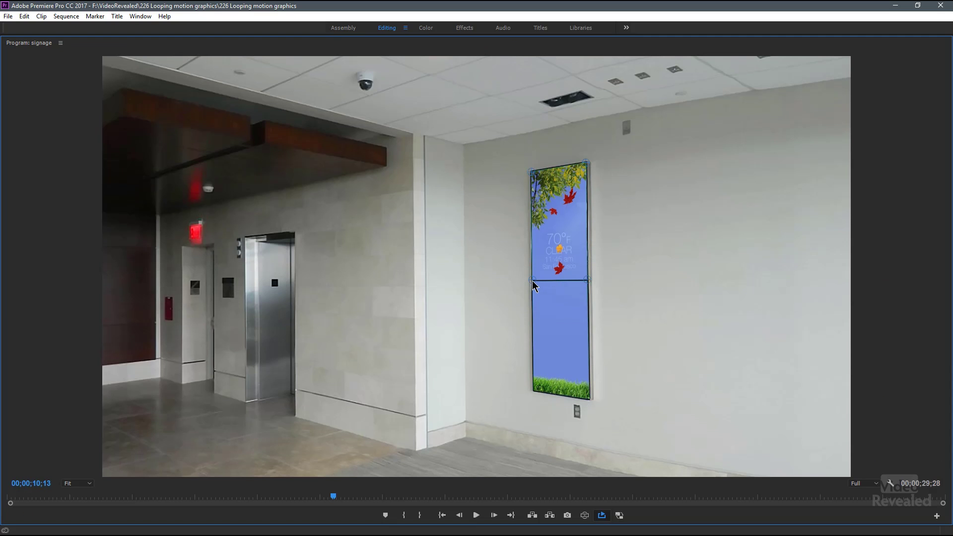
Step: Nudge TopFinal's lower-left Corner Pin handle up slightly, save the project, and play the signage
{"action": "left_click_drag", "start_coordinate": [532, 279], "coordinate": [450, 271]}
{"action": "key", "text": "ctrl+z"}
{"action": "left_click_drag", "start_coordinate": [532, 281], "coordinate": [532, 279]}
{"action": "key", "text": "ctrl+s"}
{"action": "key", "text": "space"}
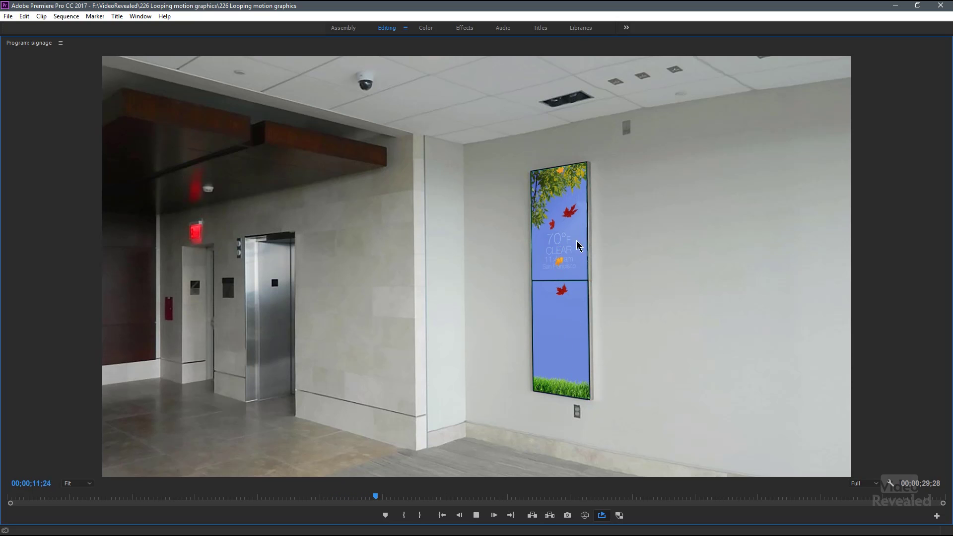